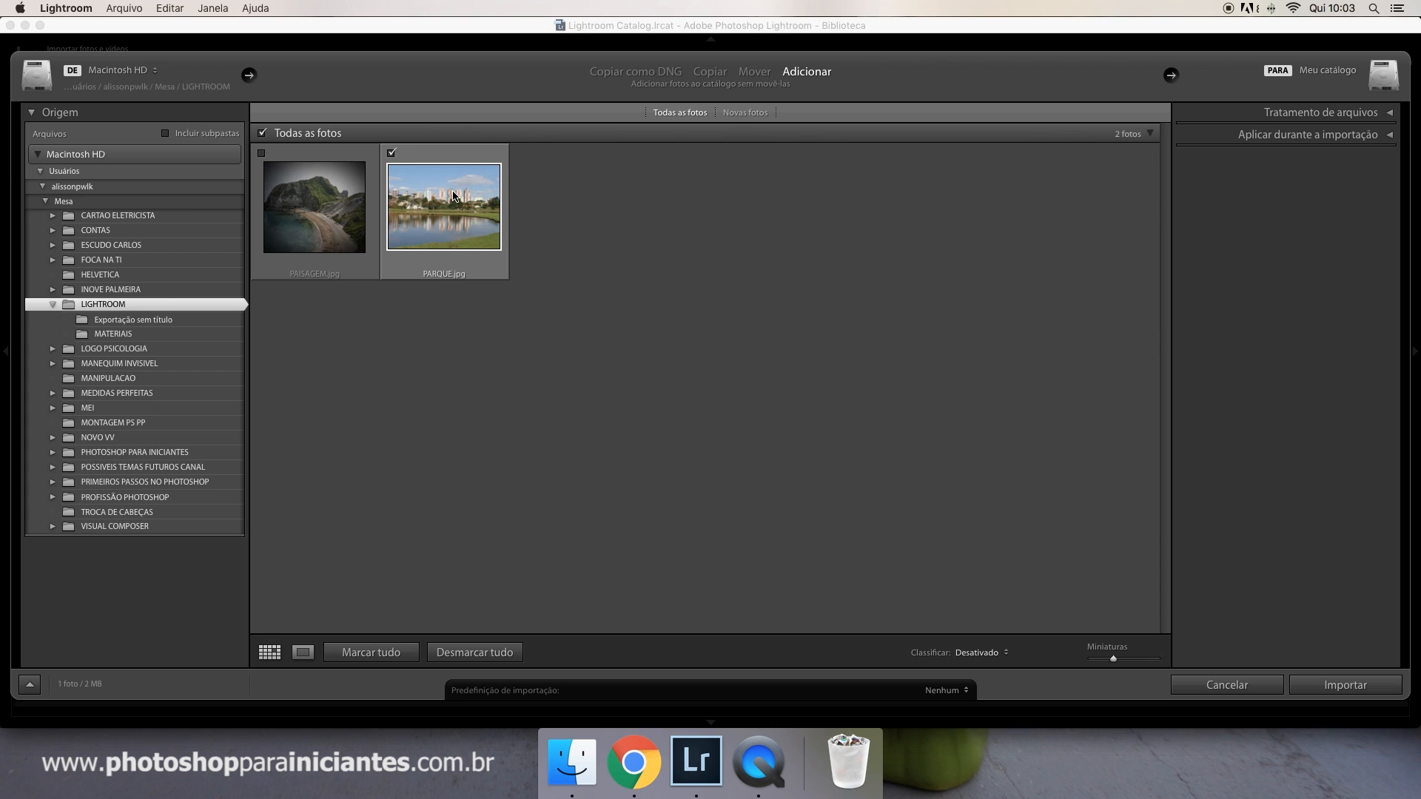
Step: Import only PARQUE.jpg from the LIGHTROOM folder into the catalog and open it in the Revelação module
{"action": "left_click", "coordinate": [455, 196]}
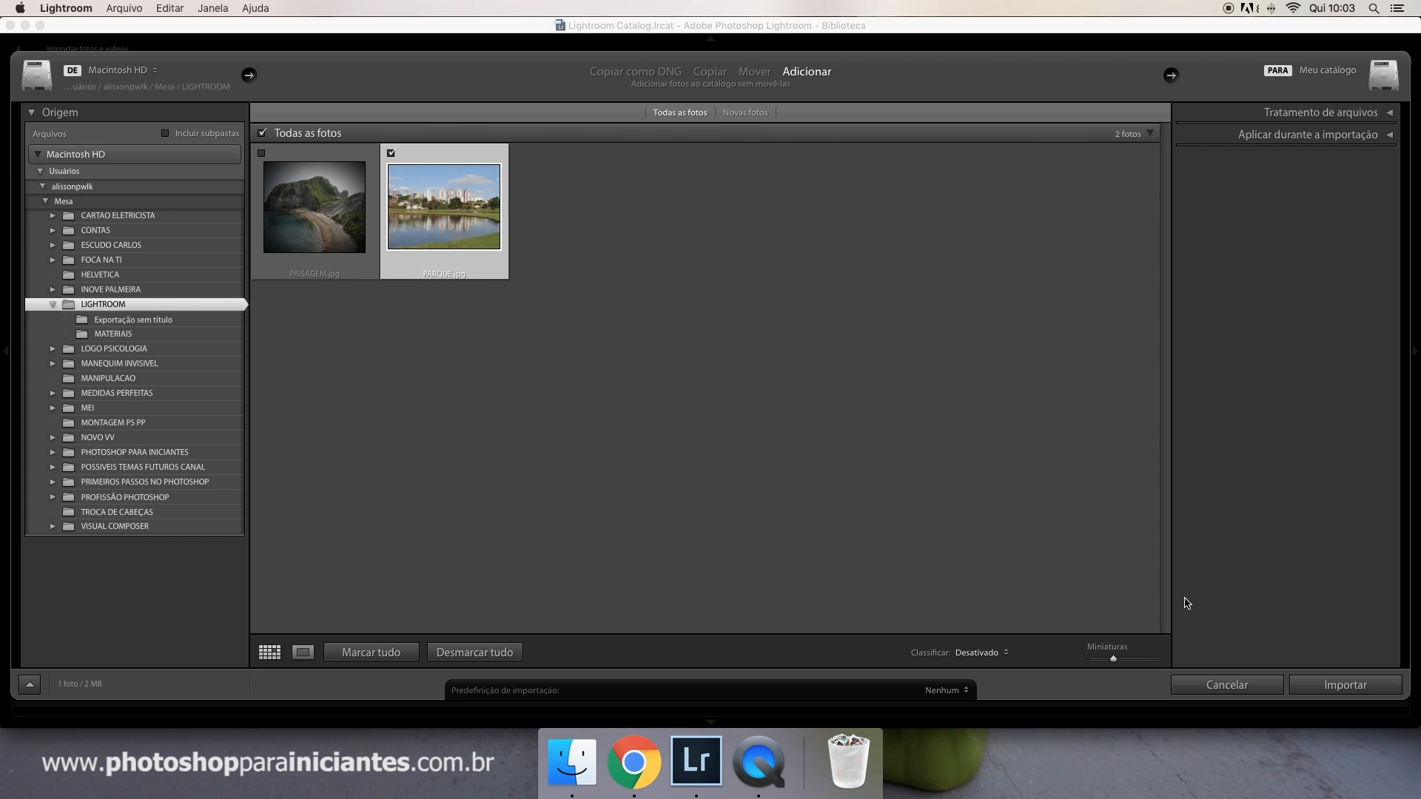
{"action": "left_click", "coordinate": [1383, 689]}
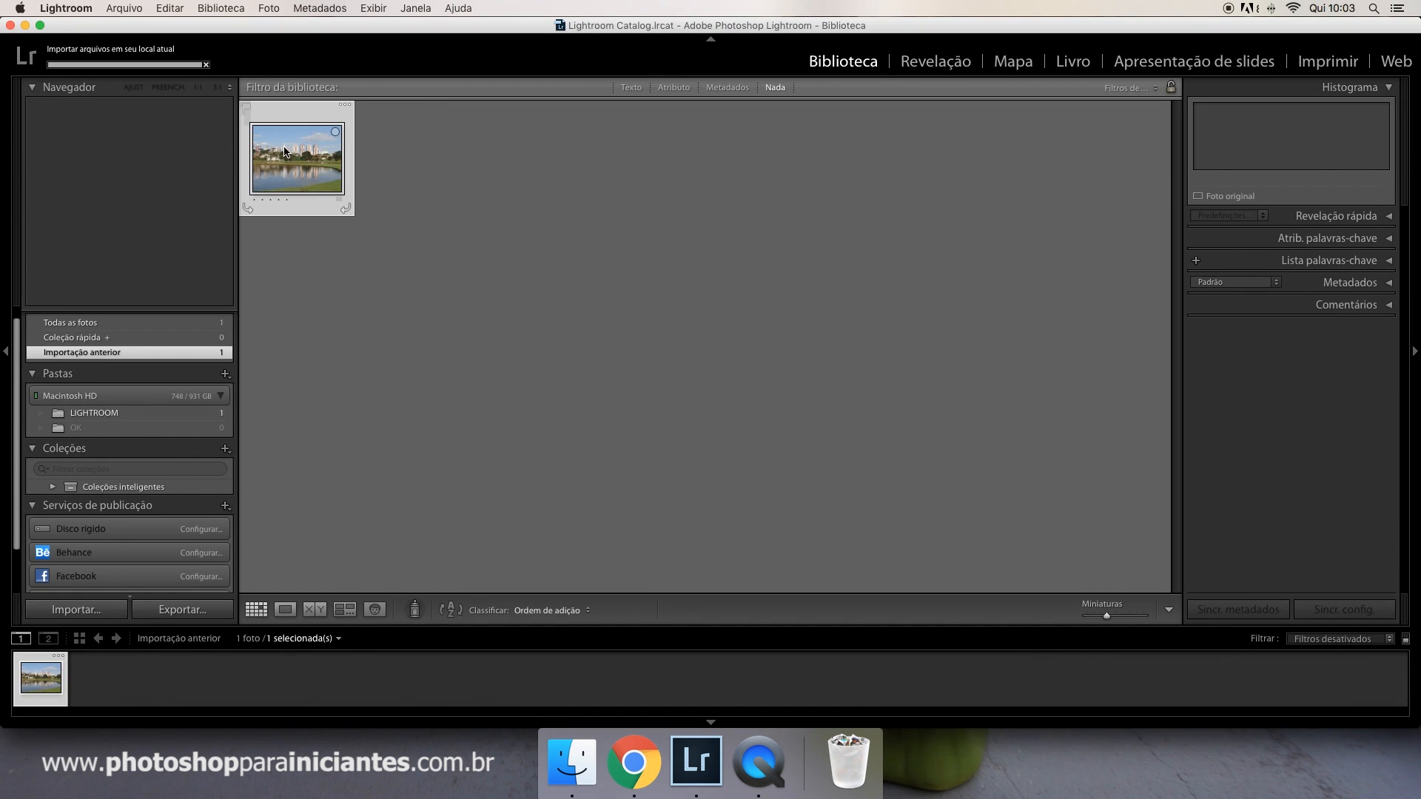
{"action": "double_click", "coordinate": [311, 177]}
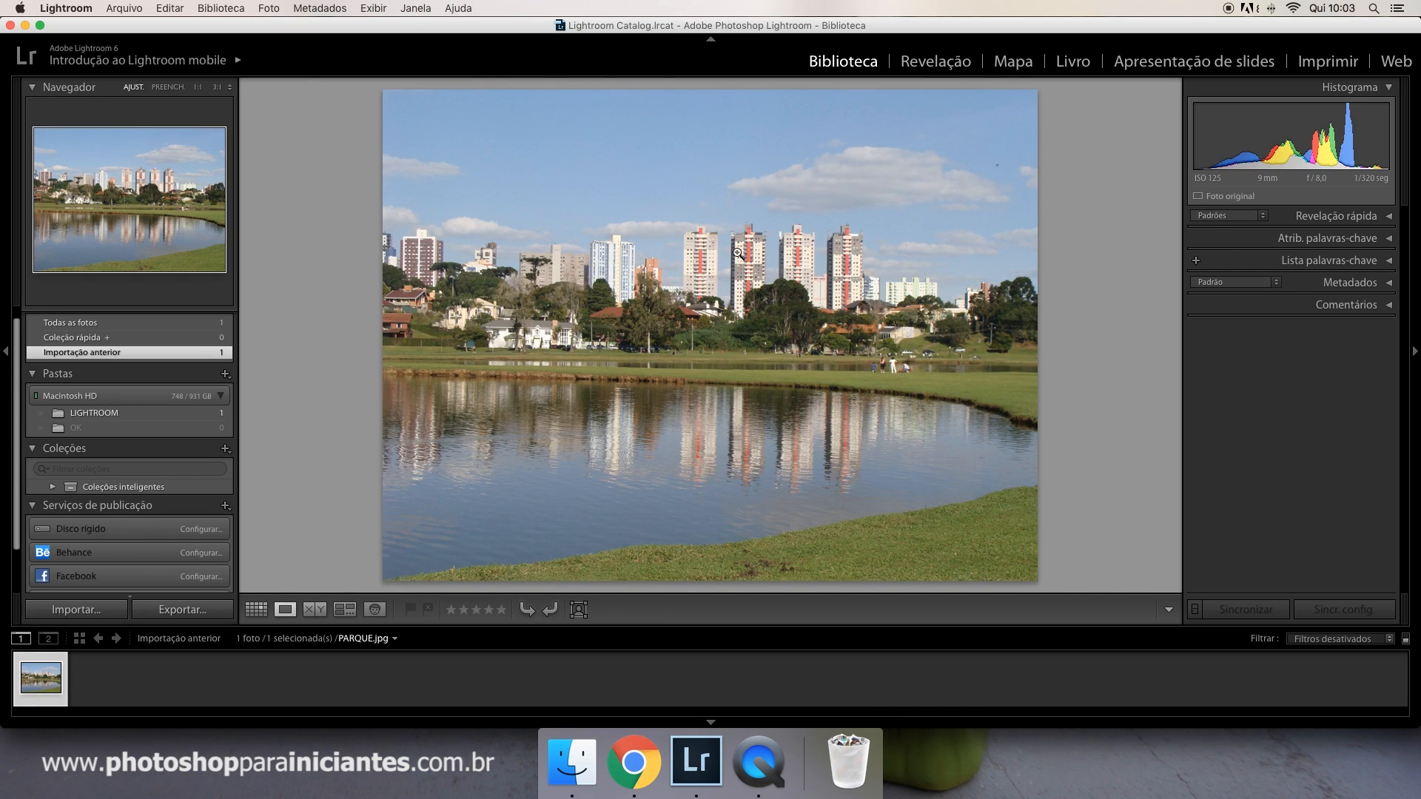
{"action": "left_click", "coordinate": [935, 61]}
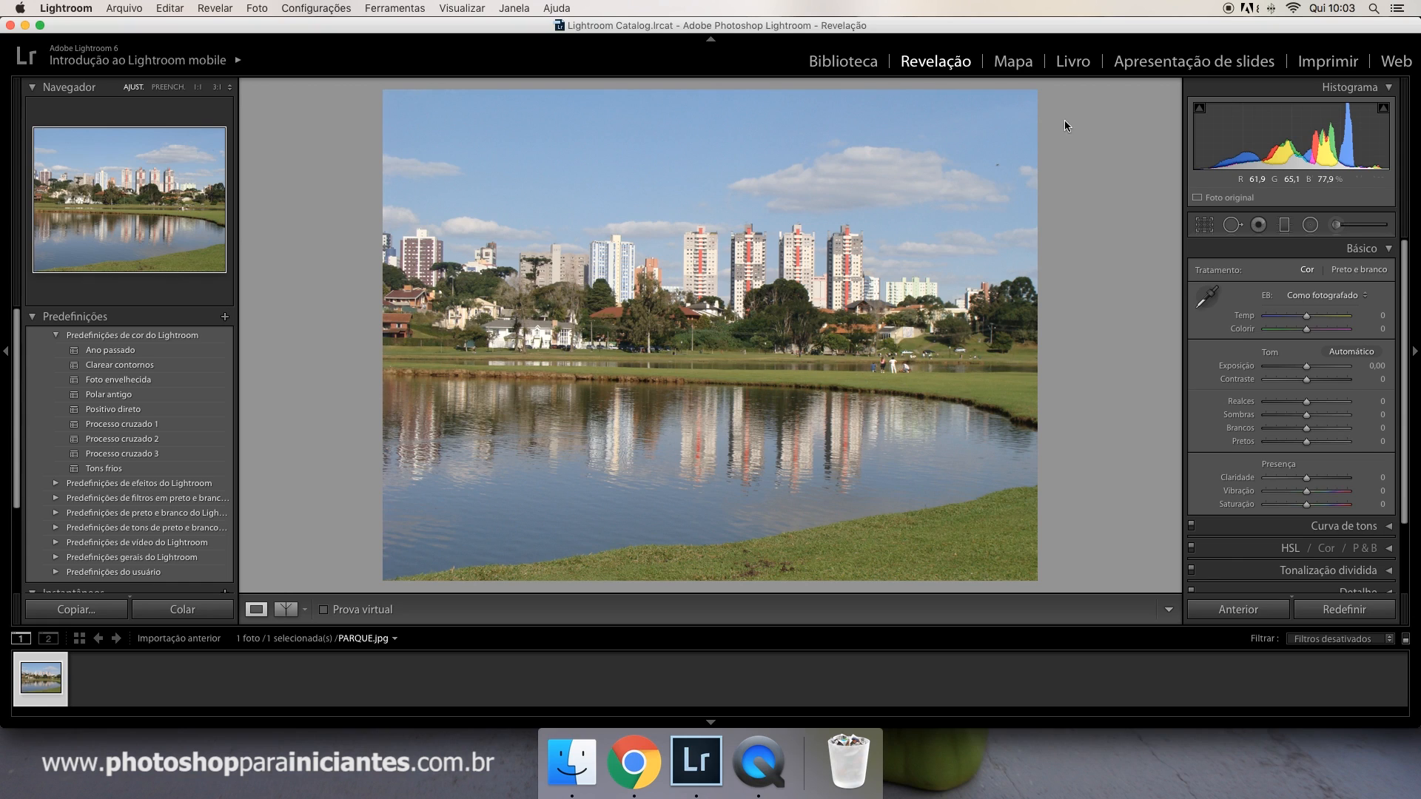
Step: Set the photo's basic tone values to Realces -100, Sombras +100, Brancos +19 and Pretos -30
{"action": "left_click", "coordinate": [1383, 251]}
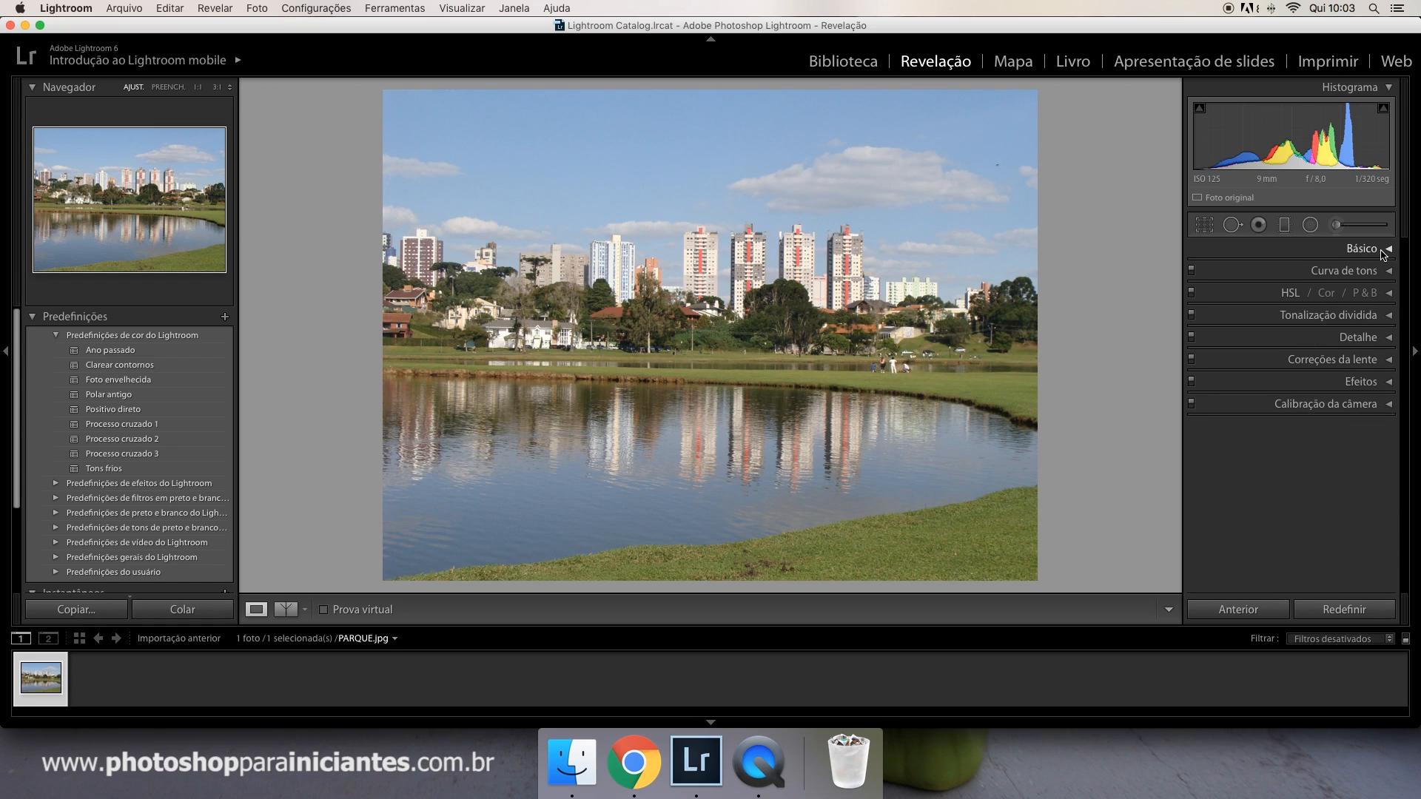
{"action": "left_click", "coordinate": [1385, 250]}
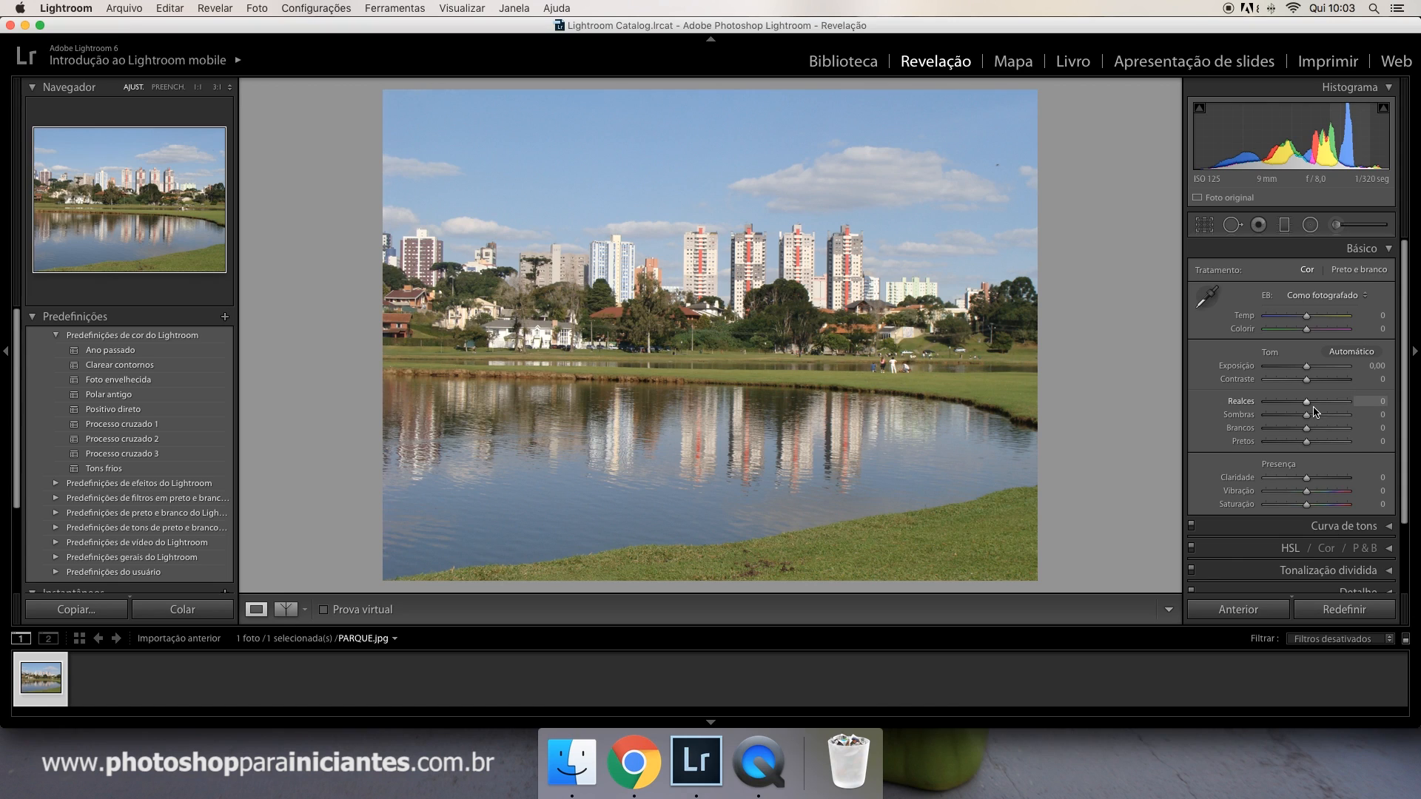
{"action": "left_click_drag", "start_coordinate": [1309, 402], "coordinate": [1348, 416]}
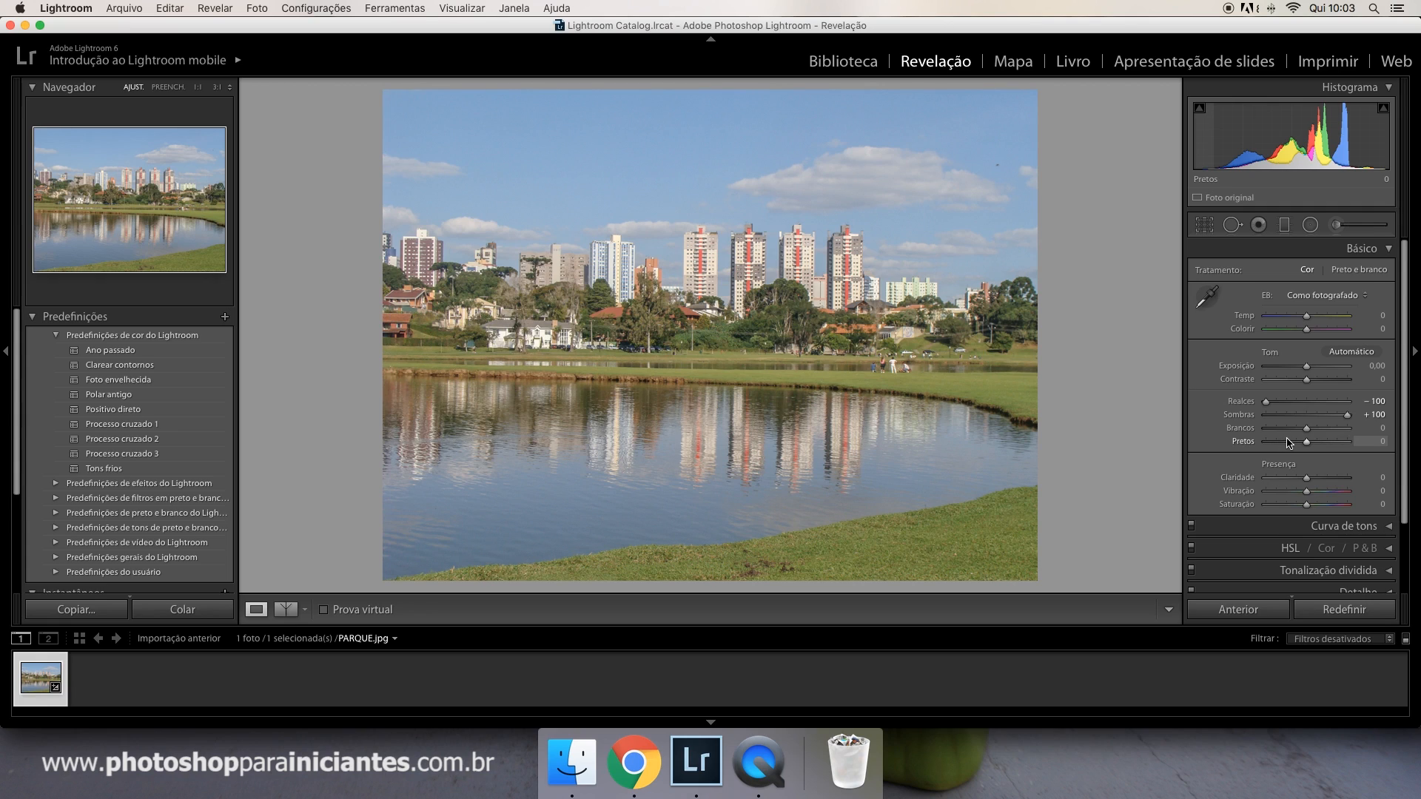
{"action": "key", "text": "alt"}
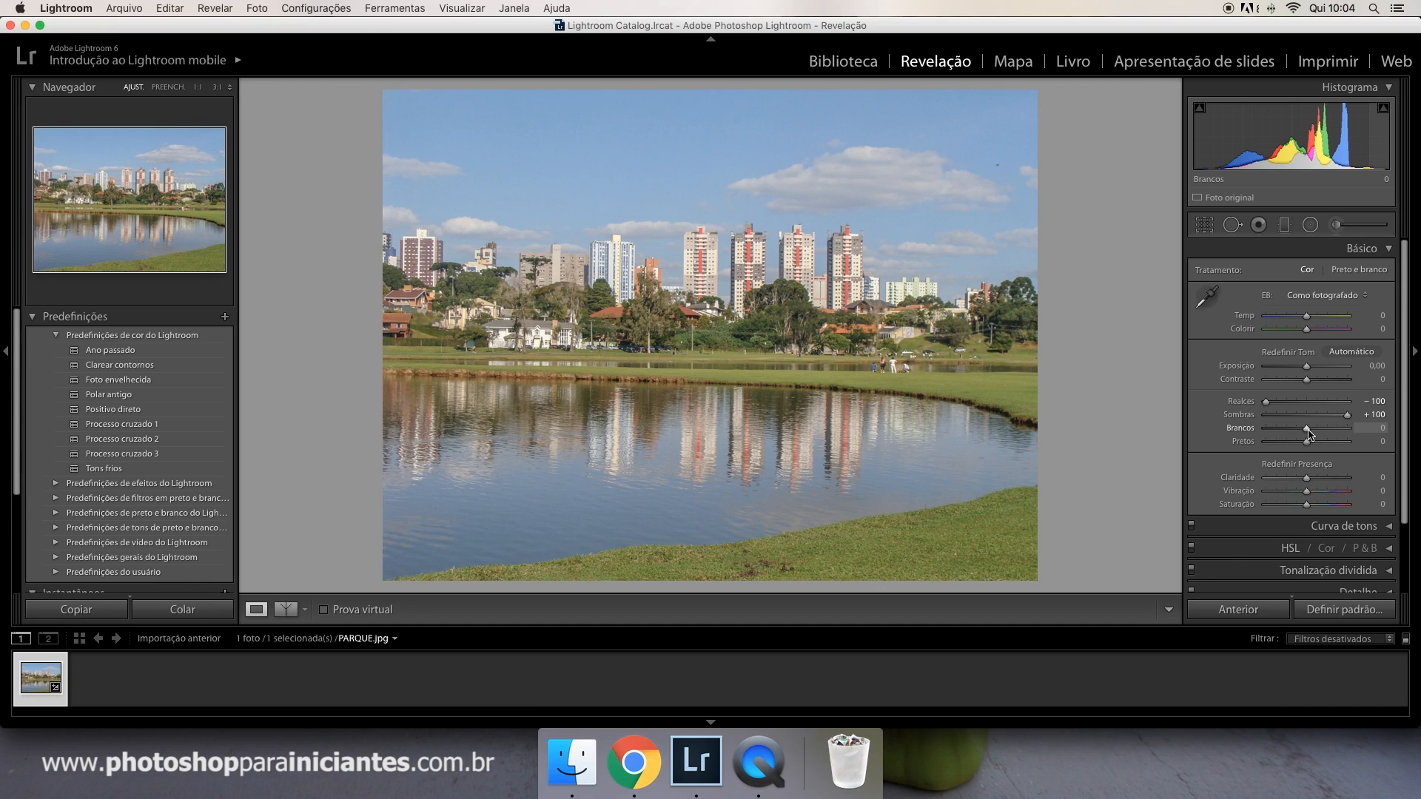
{"action": "left_click", "coordinate": [1308, 429], "text": "alt"}
{"action": "left_click_drag", "start_coordinate": [1308, 432], "coordinate": [1316, 432]}
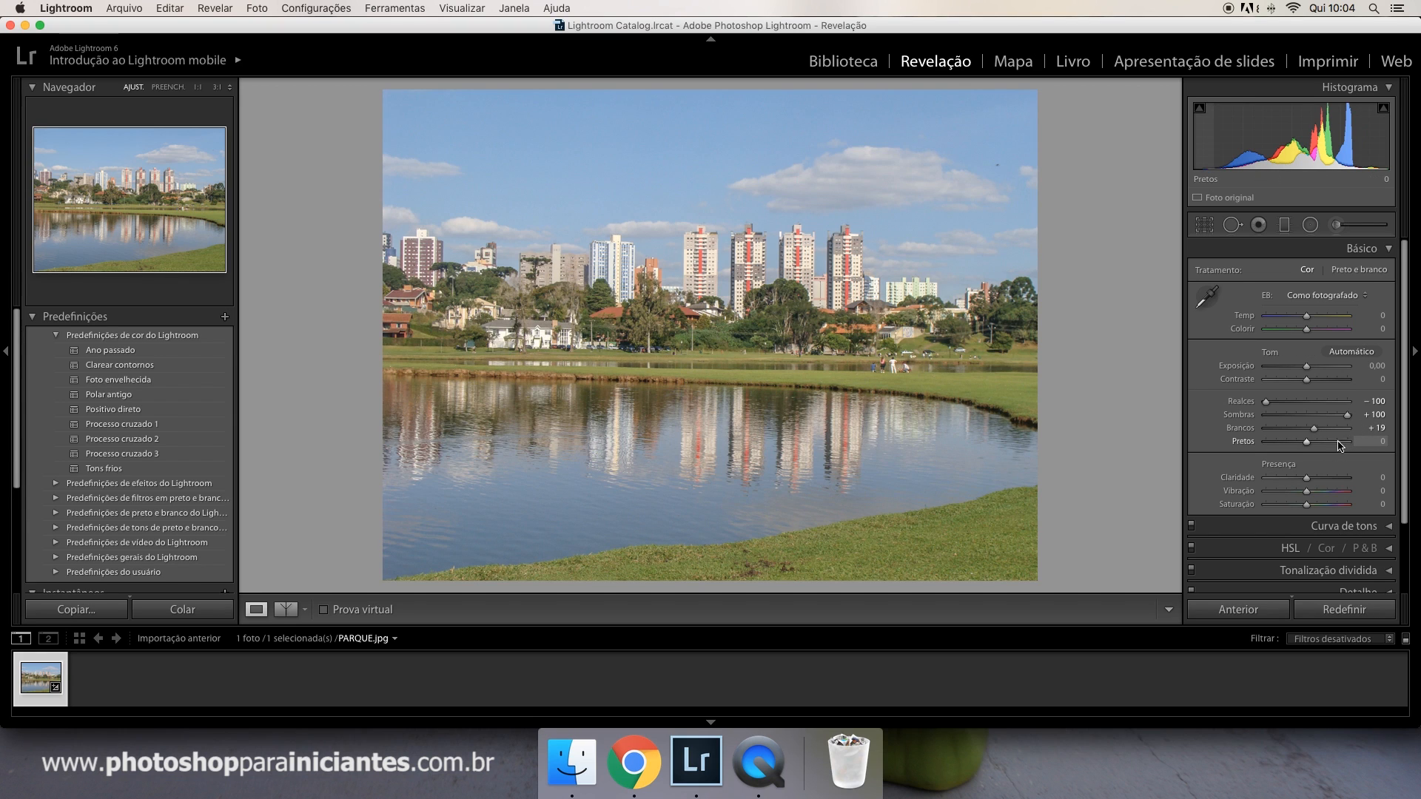
{"action": "key", "text": "alt"}
{"action": "left_click_drag", "start_coordinate": [1307, 444], "coordinate": [1296, 447]}
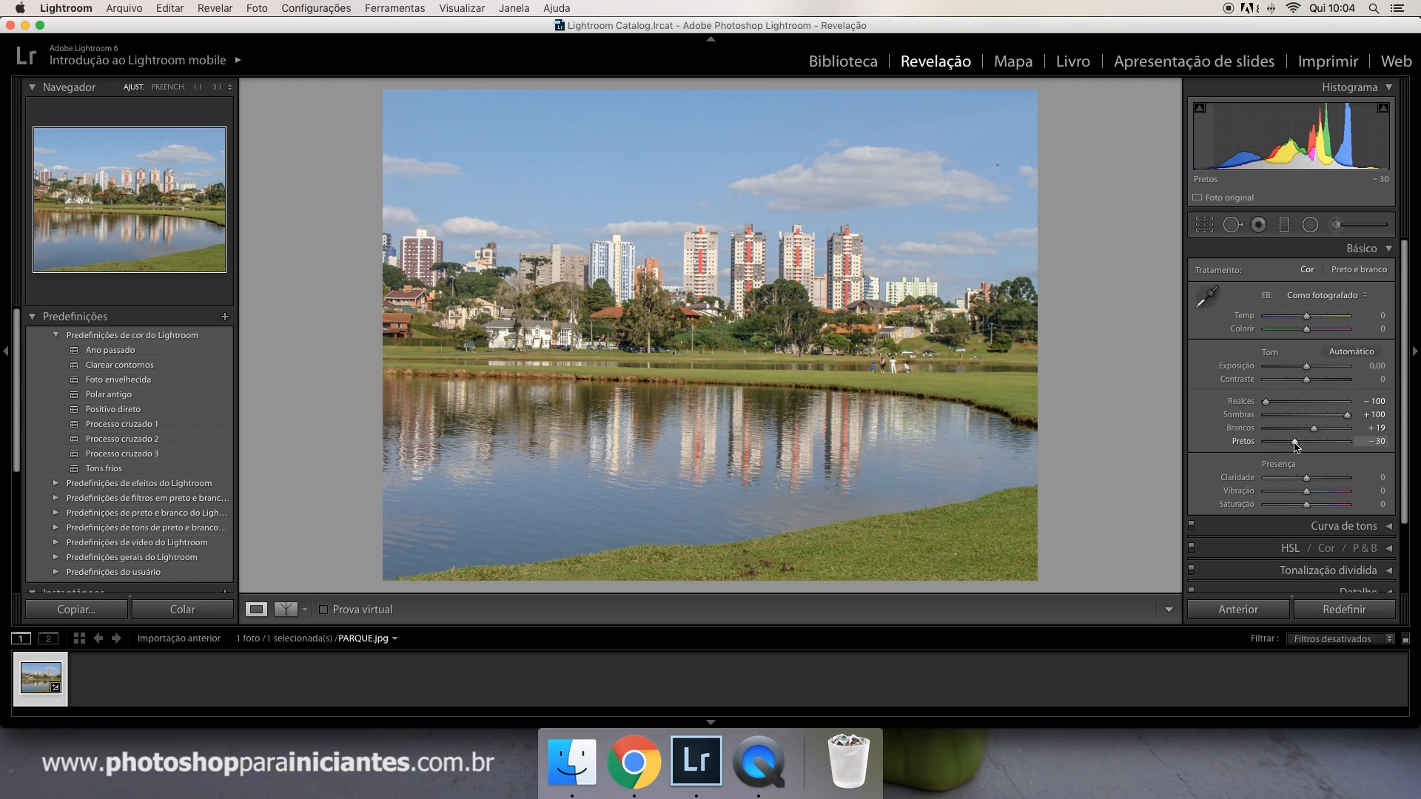
Step: Set the photo's presence values to Claridade +100, Vibração +59 and Saturação +21
{"action": "left_click_drag", "start_coordinate": [1311, 481], "coordinate": [1334, 498]}
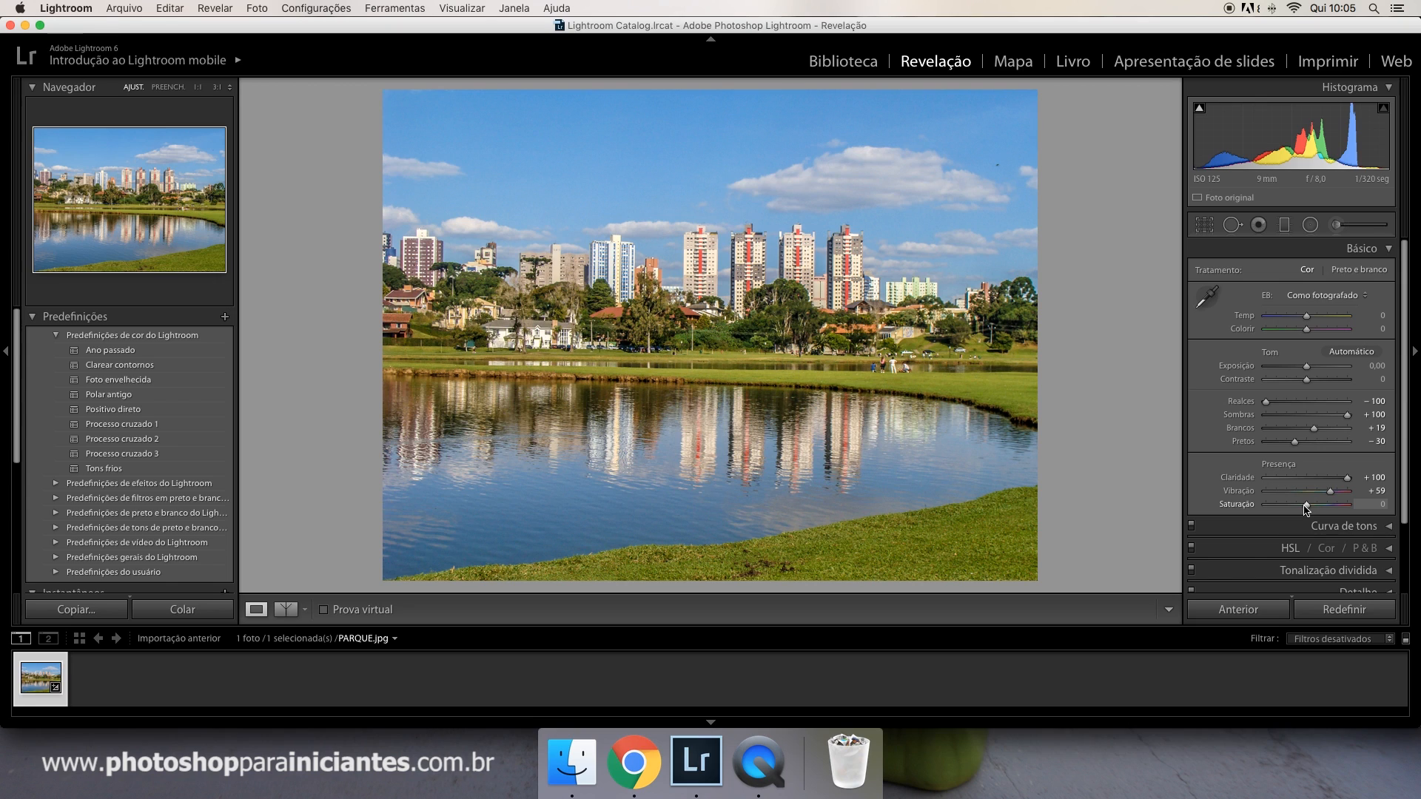
{"action": "left_click_drag", "start_coordinate": [1308, 510], "coordinate": [1317, 508]}
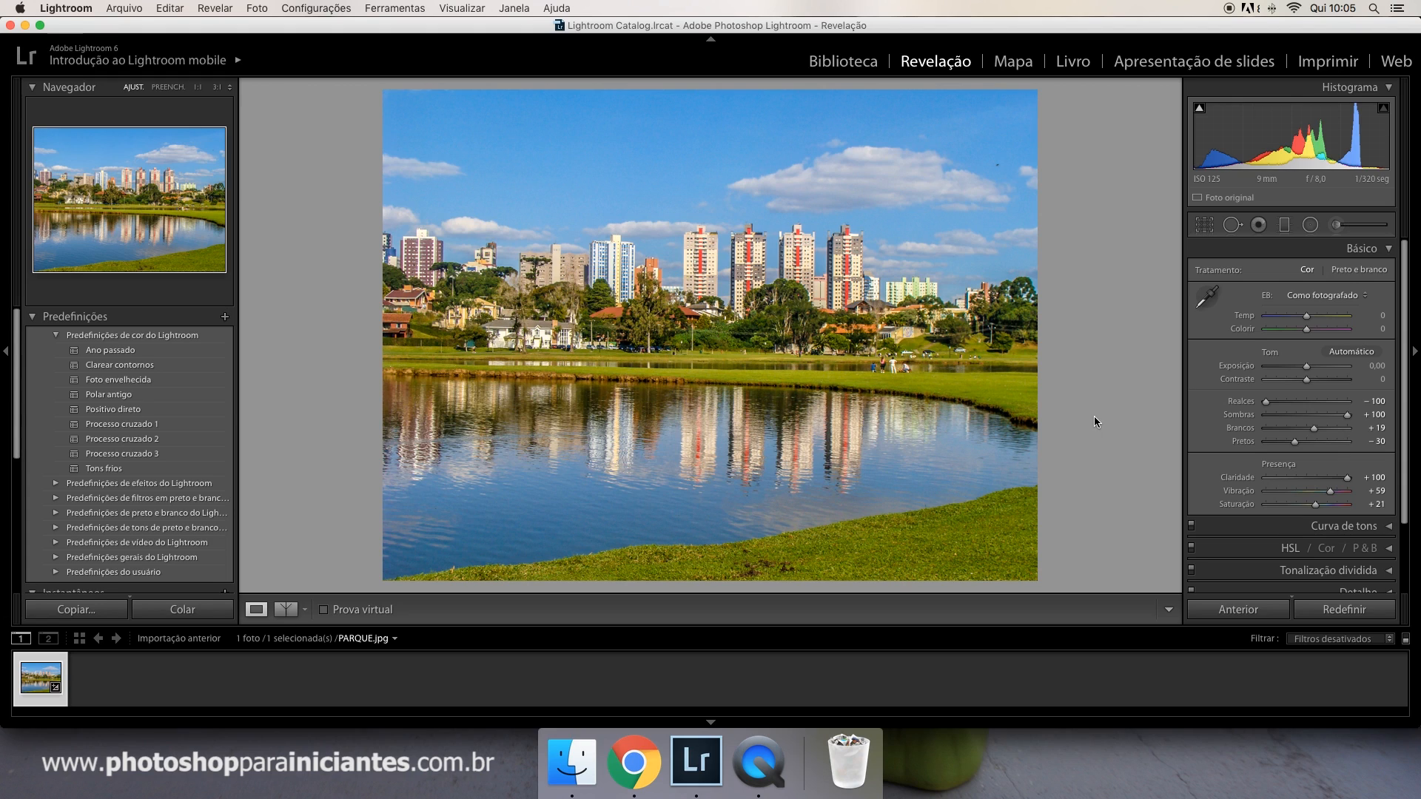
Step: Compare the original and the basic adjustments in a split before/after view, and return to the single view
{"action": "key", "text": "y"}
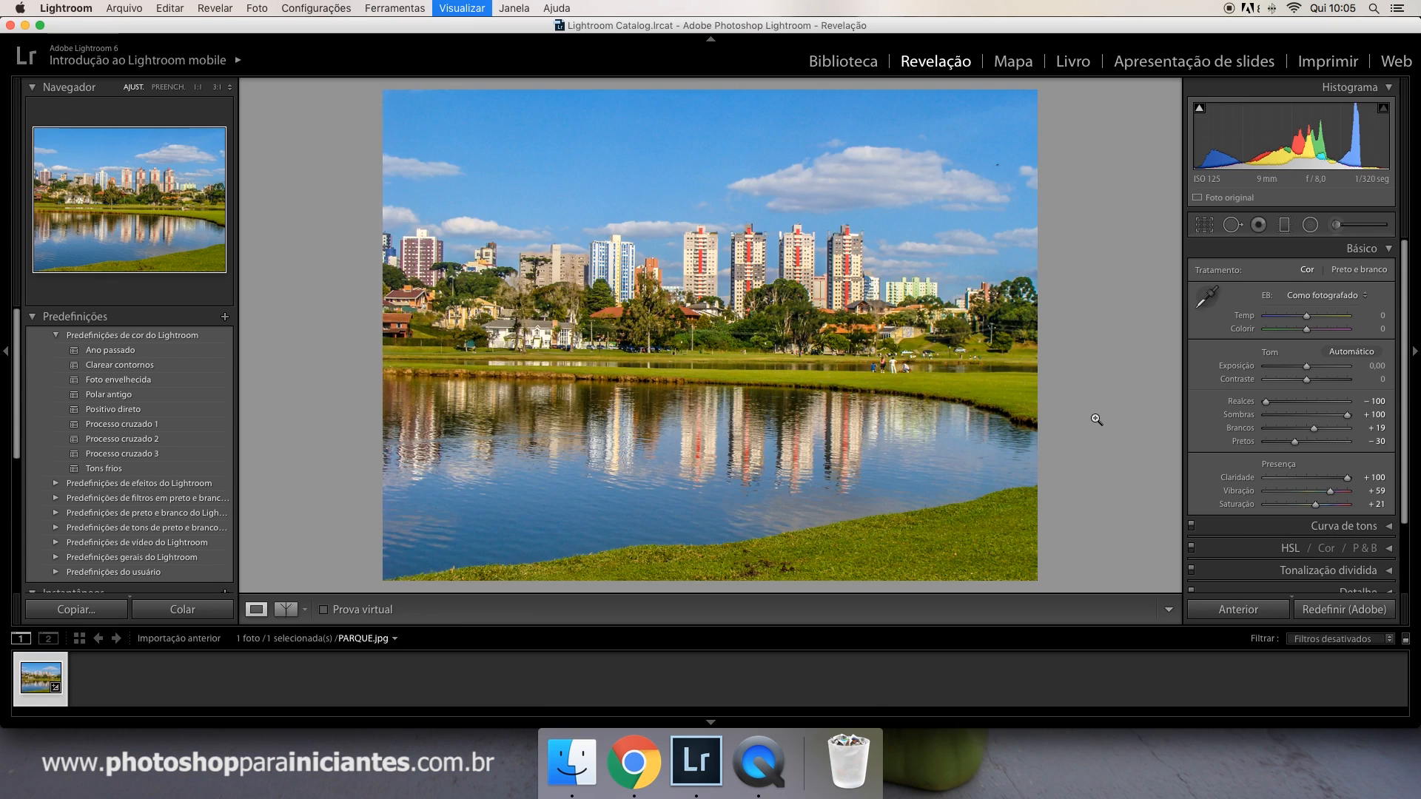
{"action": "key", "text": "shift+y"}
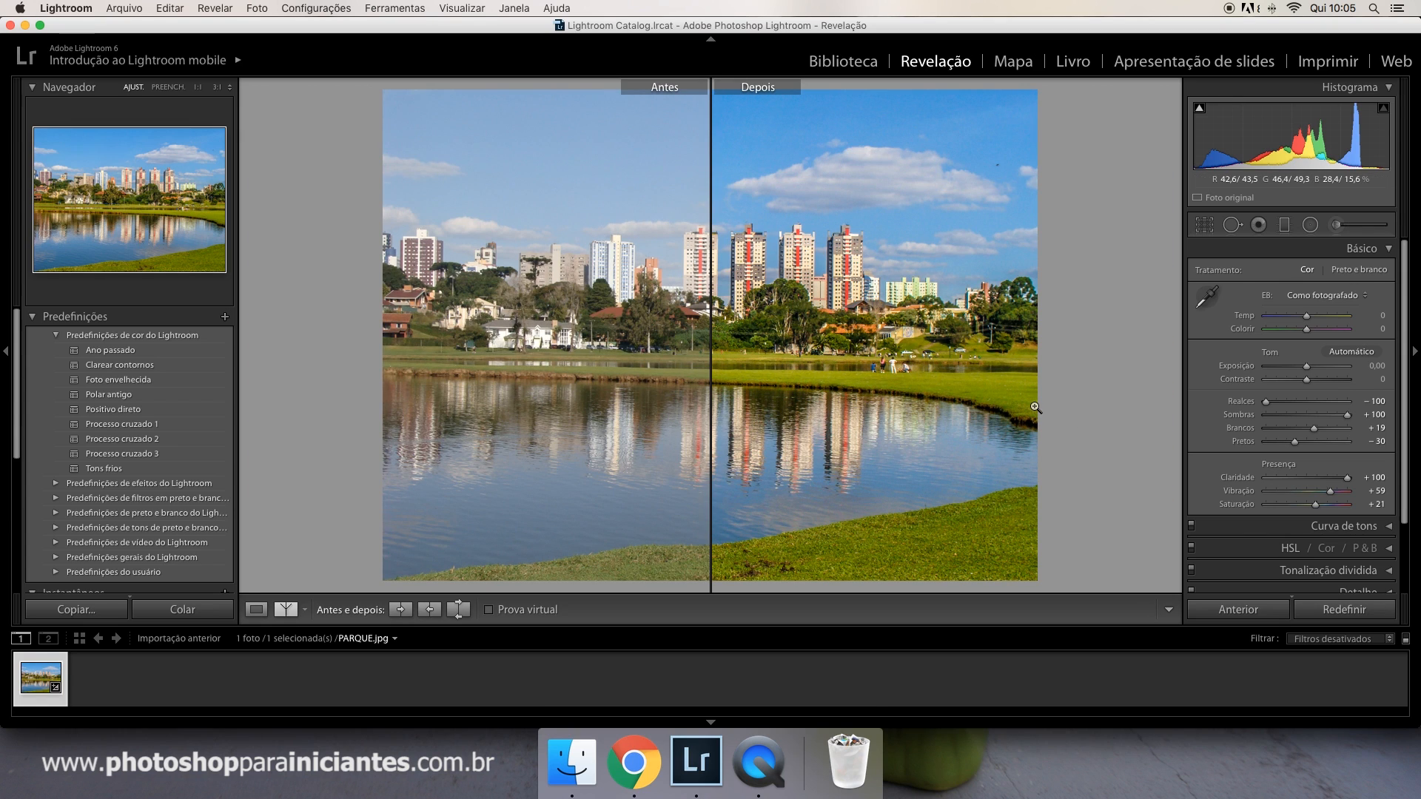
{"action": "key", "text": "y"}
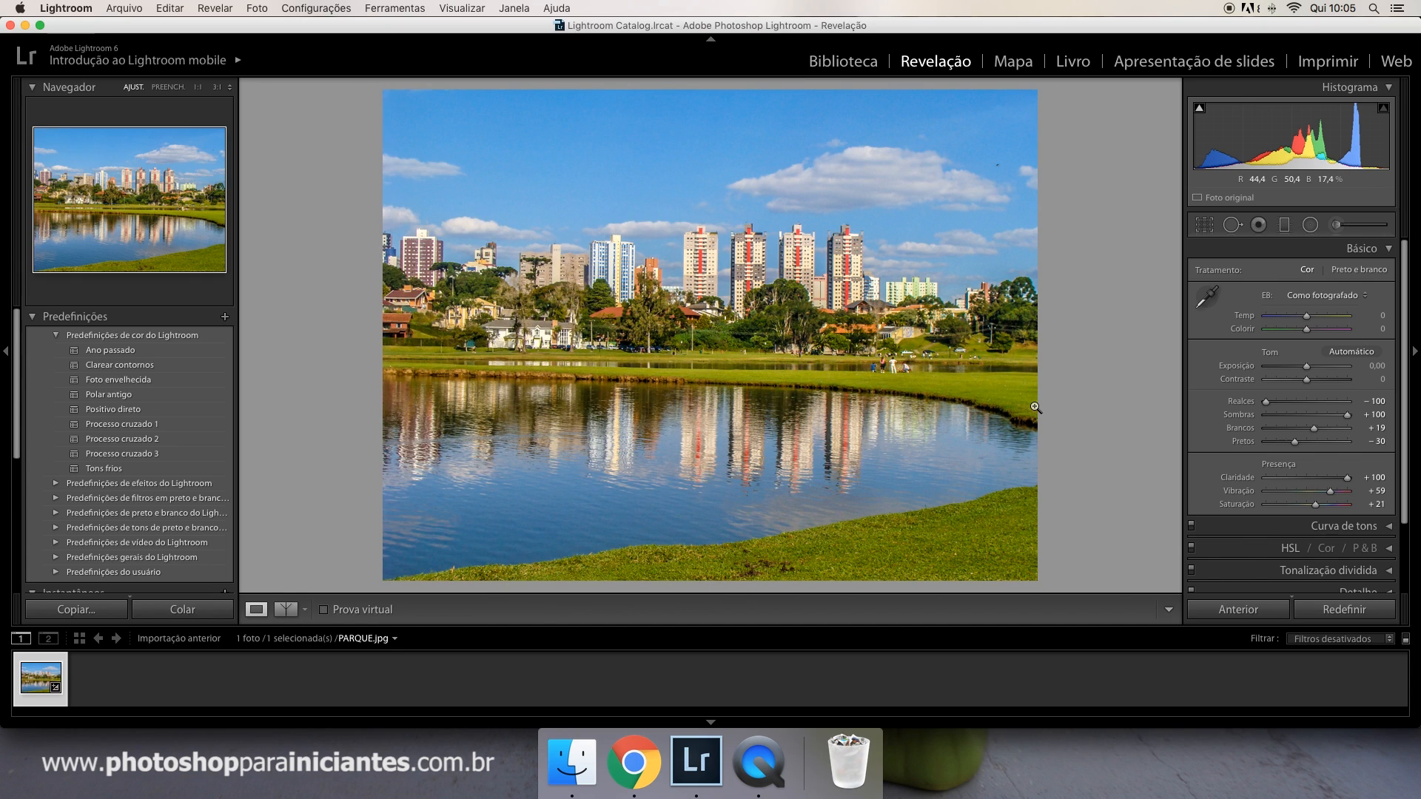
Step: Configure the adjustment brush by resetting its effect and setting Claridade to 100, Saturação to 15 and Tamanho to 52.6
{"action": "left_click", "coordinate": [1388, 250]}
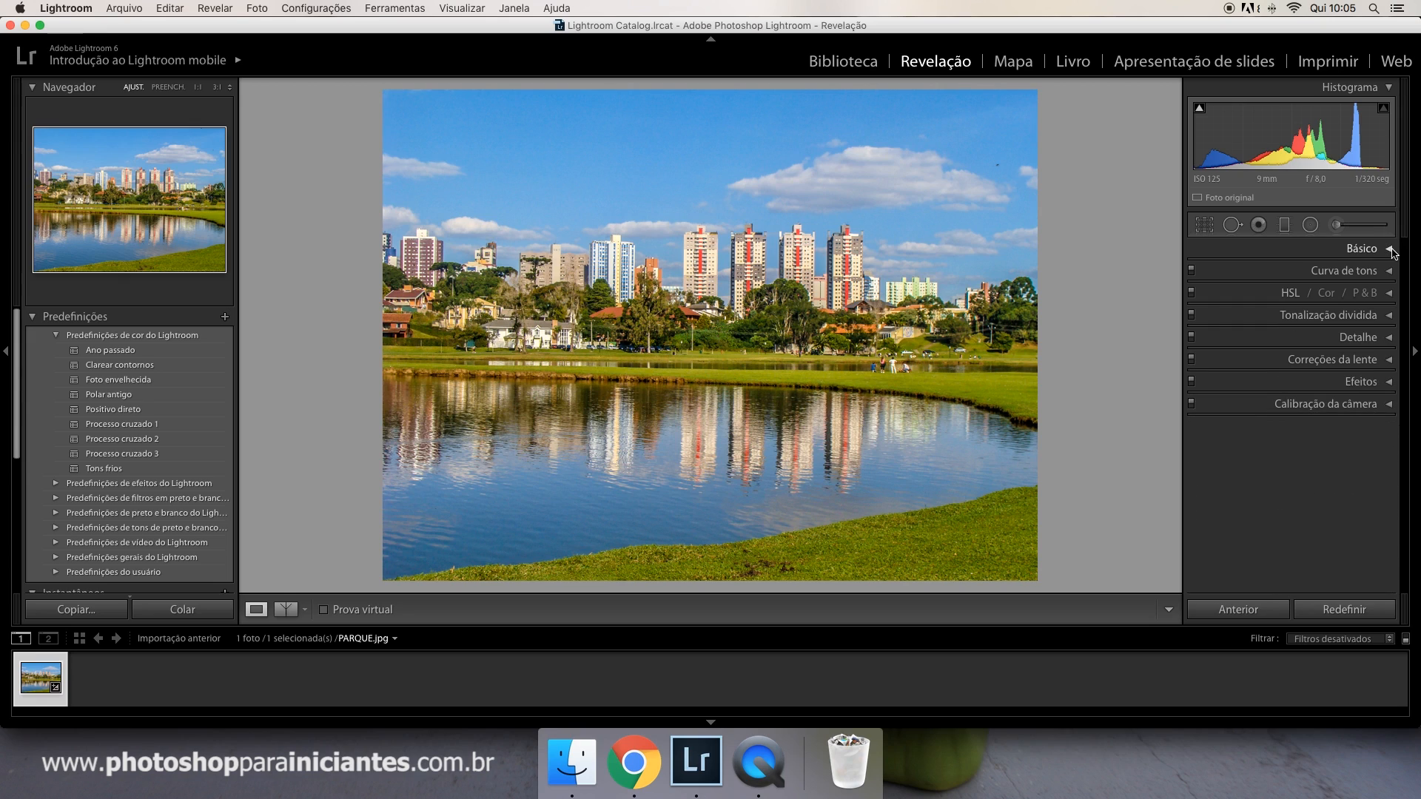
{"action": "left_click", "coordinate": [1336, 225]}
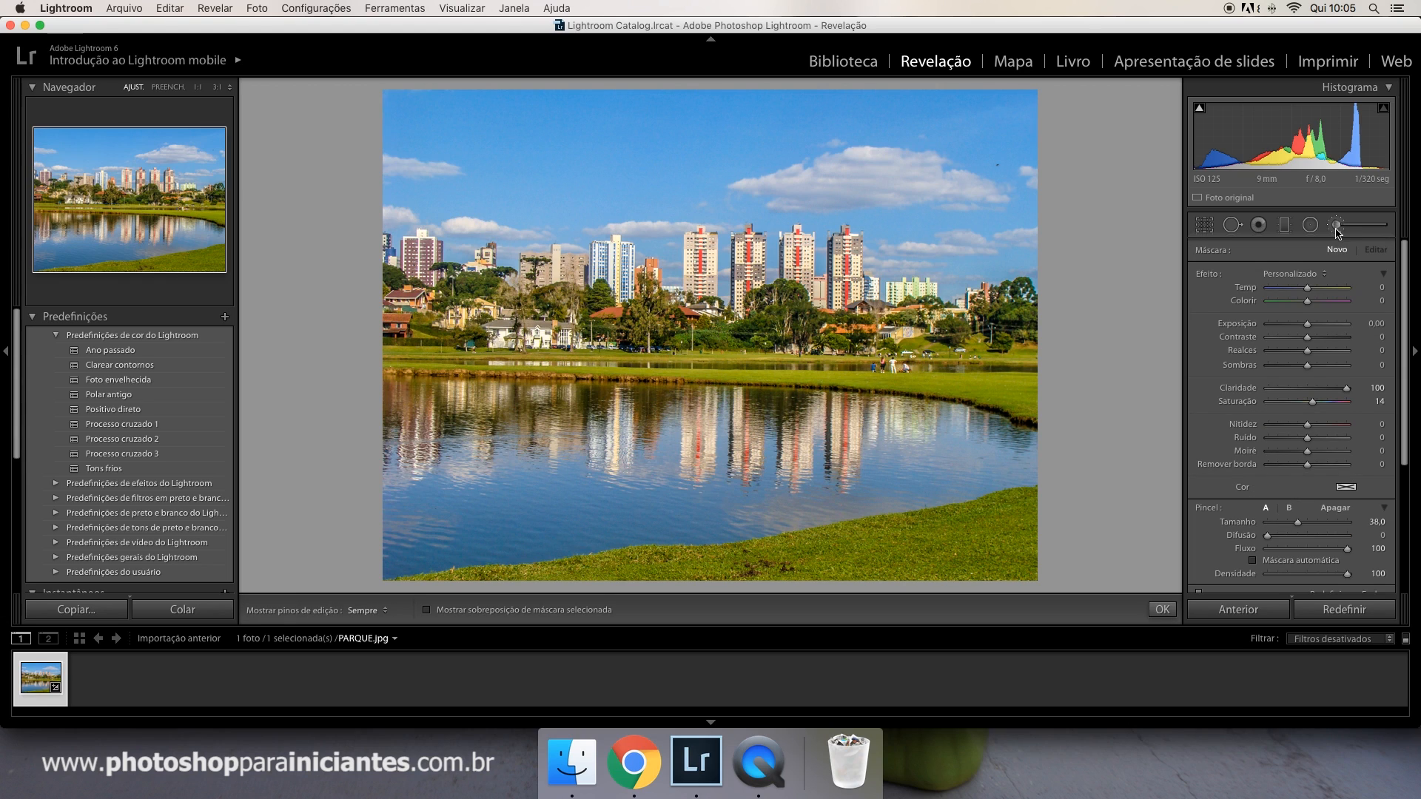
{"action": "double_click", "coordinate": [1208, 275]}
{"action": "left_click_drag", "start_coordinate": [1310, 392], "coordinate": [1370, 391]}
{"action": "left_click_drag", "start_coordinate": [1306, 405], "coordinate": [1310, 399]}
{"action": "scroll", "coordinate": [1290, 521], "scroll_direction": "down", "scroll_amount": 1}
{"action": "scroll", "coordinate": [1290, 524], "scroll_direction": "down", "scroll_amount": 1}
{"action": "left_click_drag", "start_coordinate": [1298, 514], "coordinate": [1308, 517]}
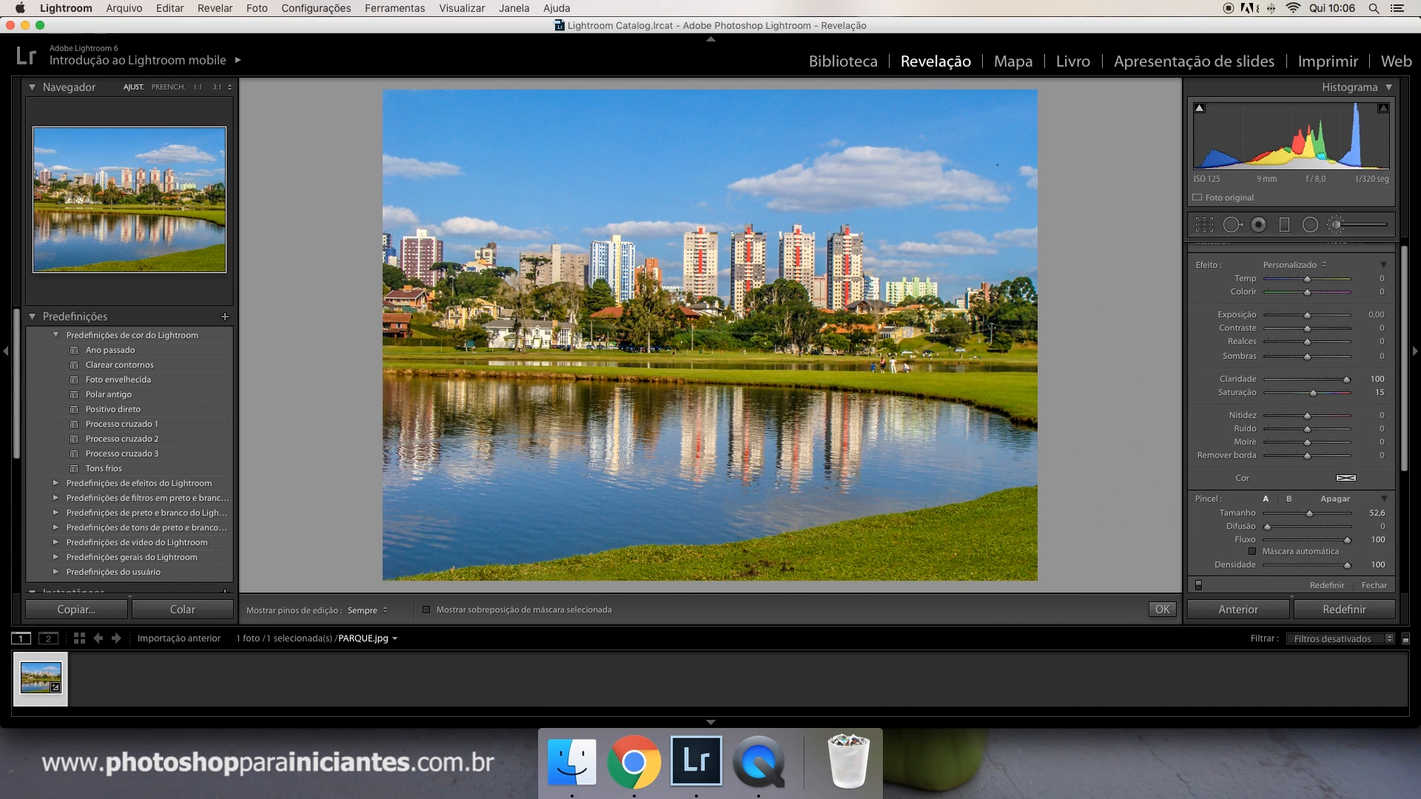
Step: Paint the brush adjustment over the entire photo with the edit pins hidden, and duplicate that adjustment
{"action": "key", "text": "h"}
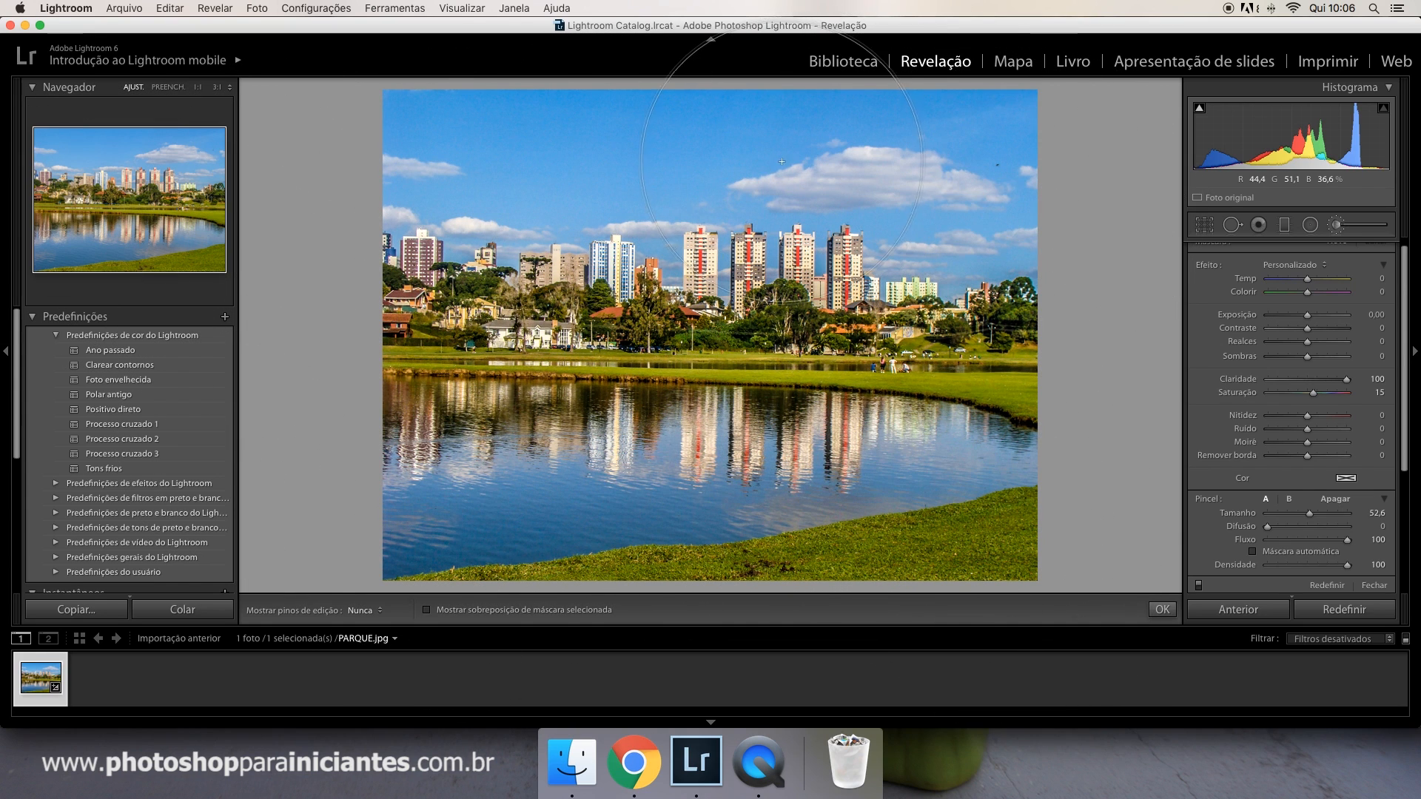
{"action": "left_click_drag", "start_coordinate": [480, 234], "coordinate": [935, 297]}
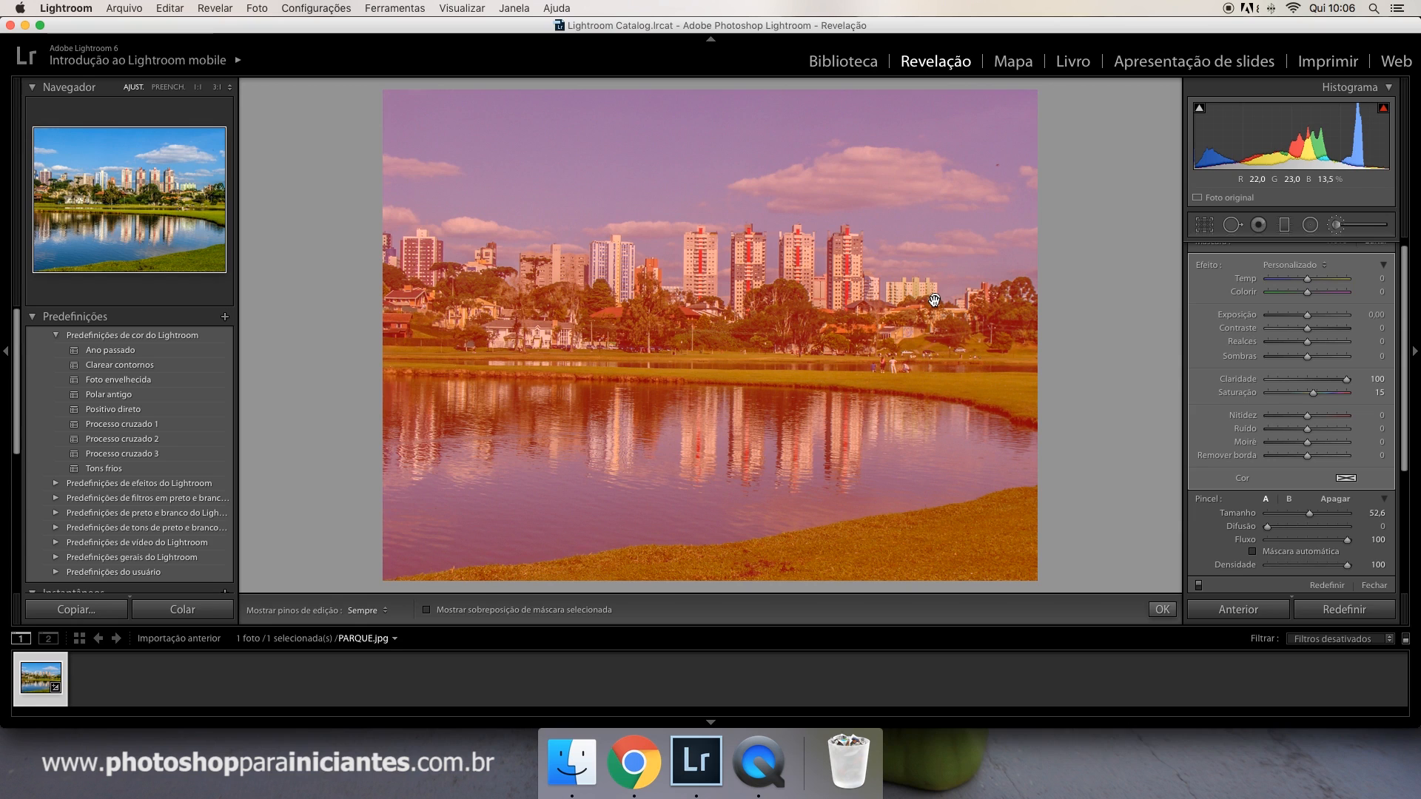
{"action": "right_click", "coordinate": [935, 300]}
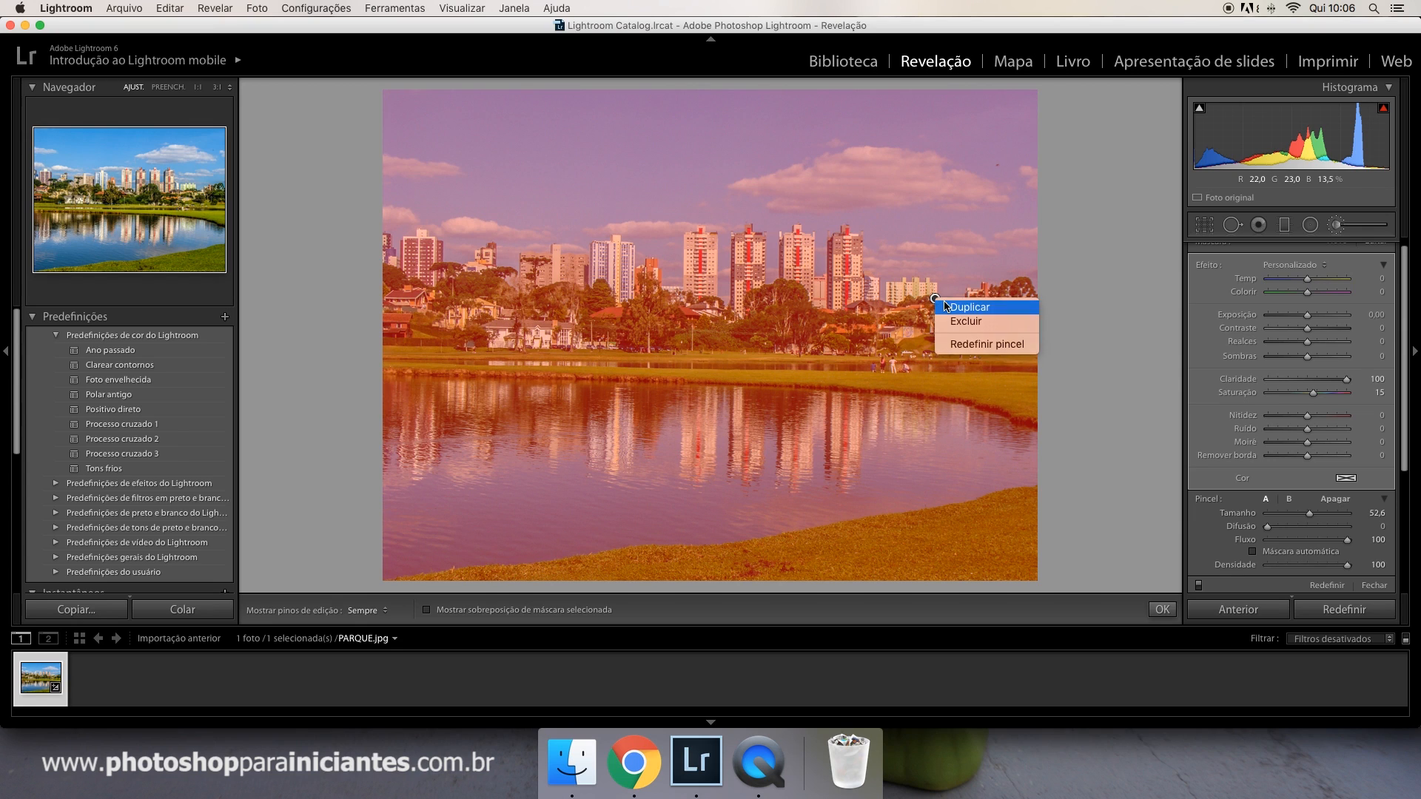
{"action": "left_click", "coordinate": [945, 306]}
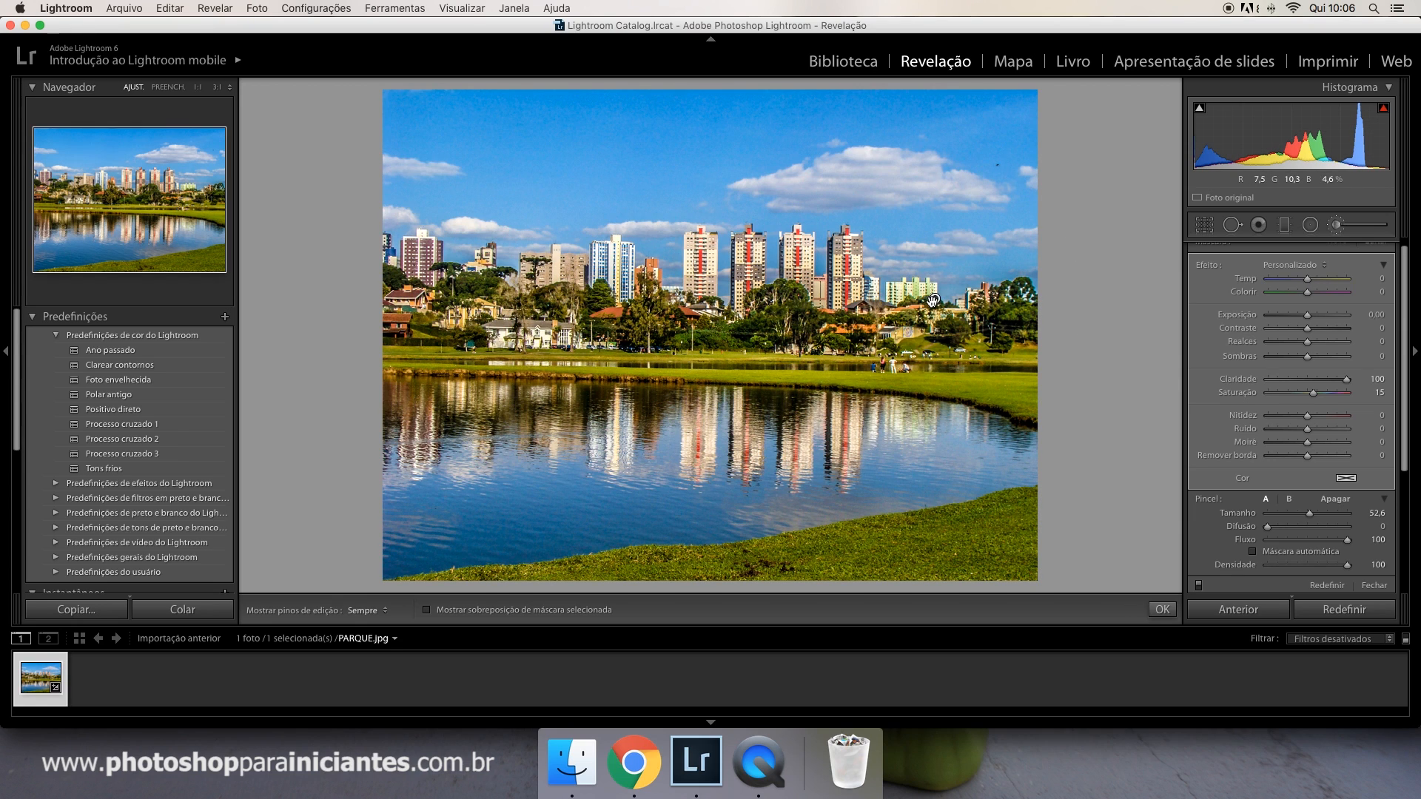
Step: Create a new brush mask, paint it over the whole photo with the same settings, and duplicate this second adjustment
{"action": "scroll", "coordinate": [1311, 296], "scroll_direction": "up", "scroll_amount": 1}
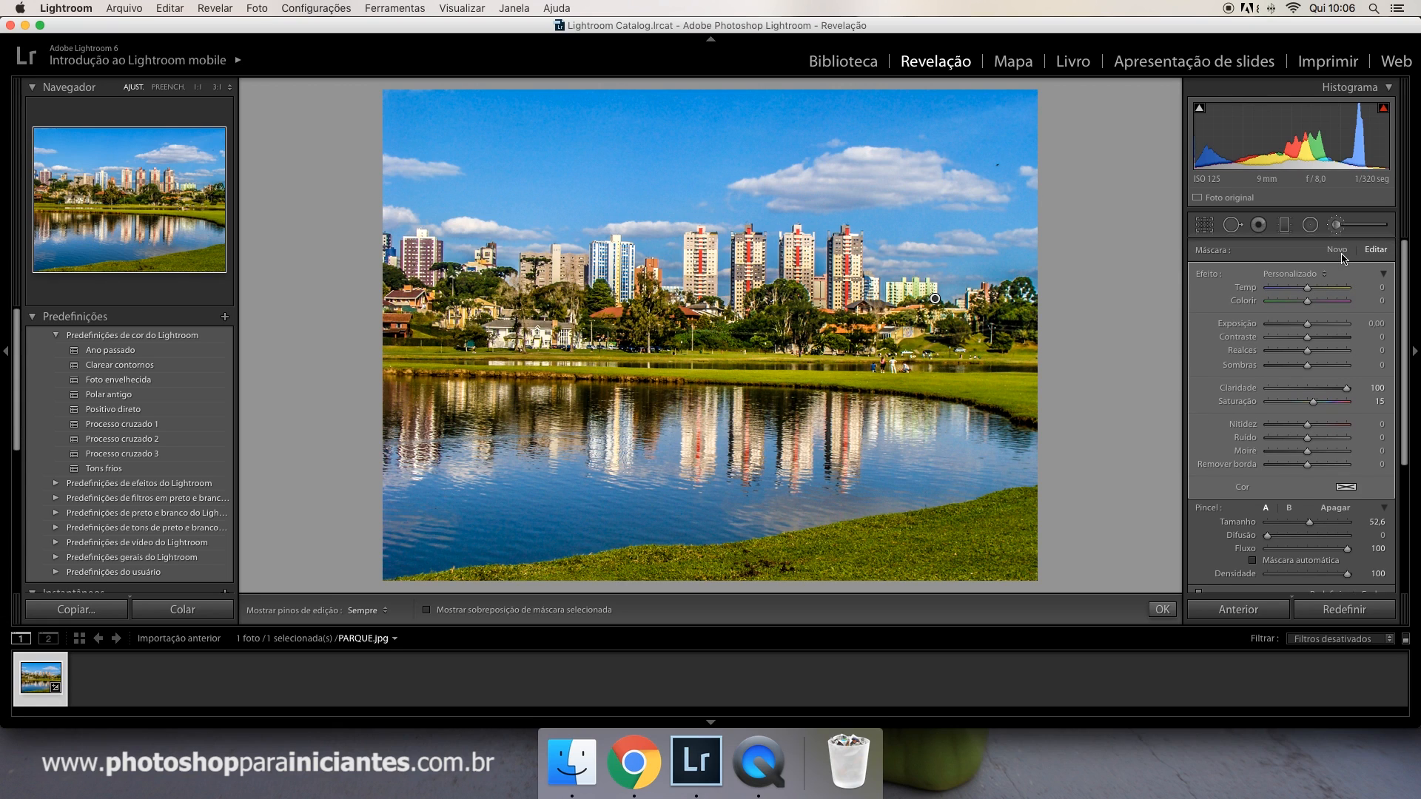
{"action": "left_click", "coordinate": [1338, 252]}
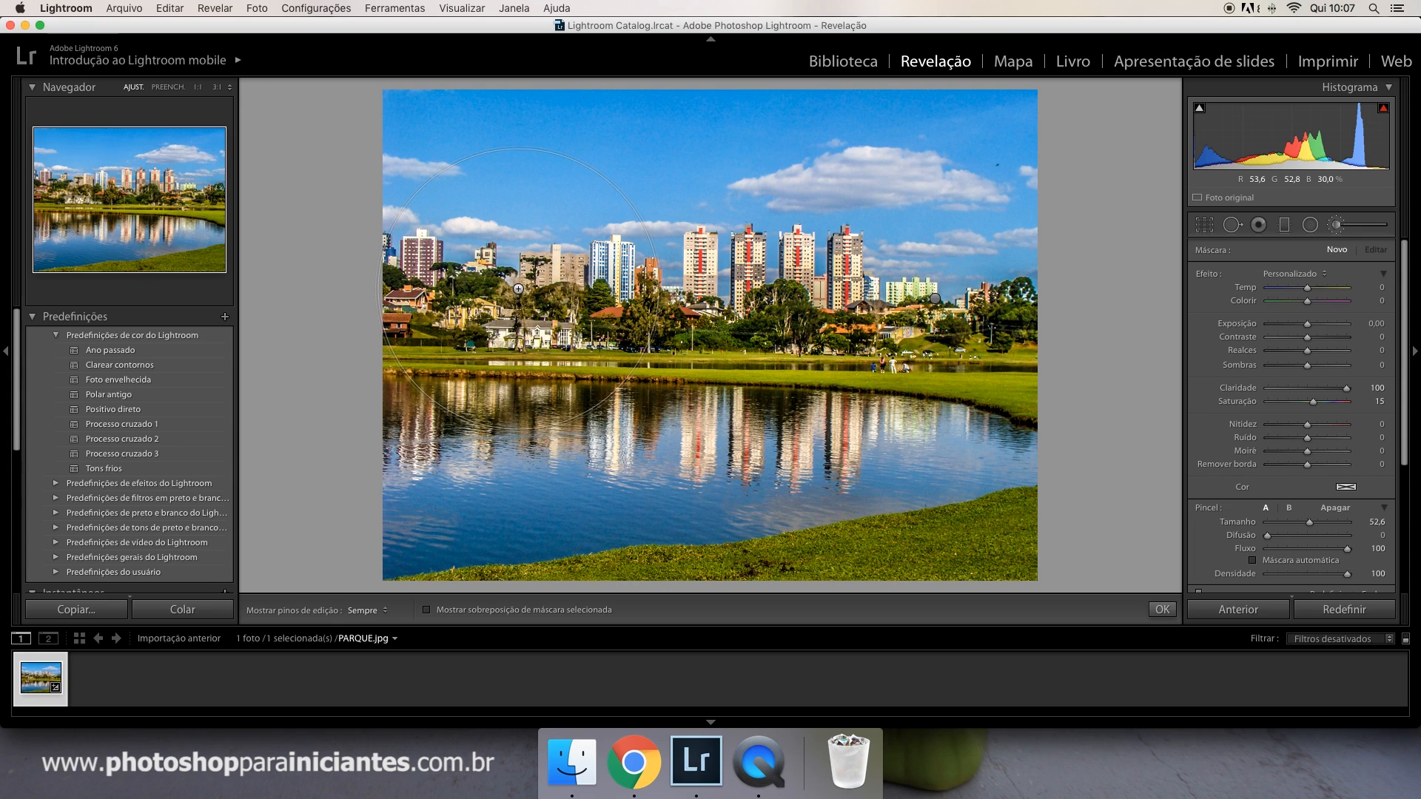
{"action": "key", "text": "h"}
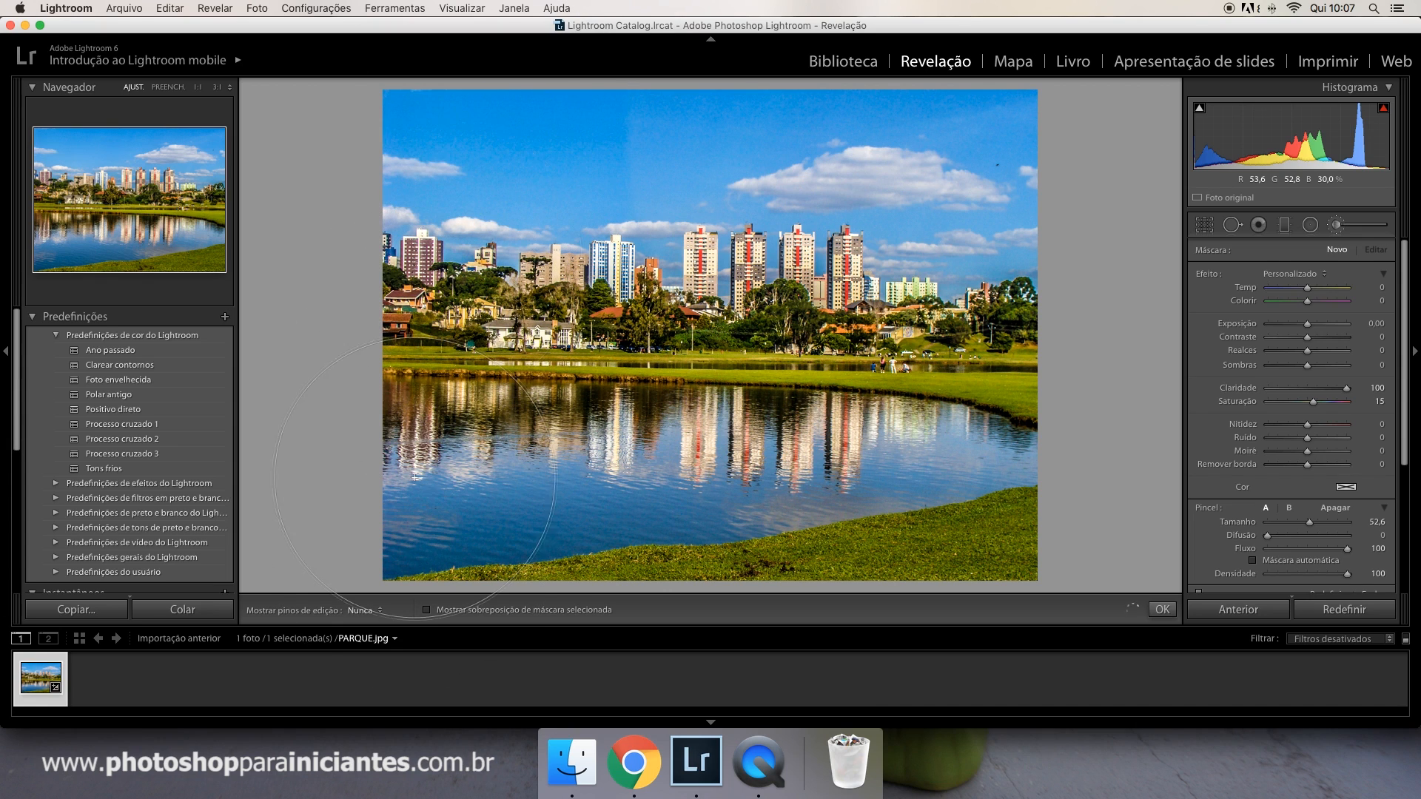
{"action": "mouse_move", "coordinate": [791, 205]}
{"action": "left_mouse_down"}
{"action": "mouse_move", "coordinate": [912, 476]}
{"action": "mouse_move", "coordinate": [1057, 244]}
{"action": "mouse_move", "coordinate": [983, 444]}
{"action": "mouse_move", "coordinate": [975, 230]}
{"action": "left_mouse_up"}
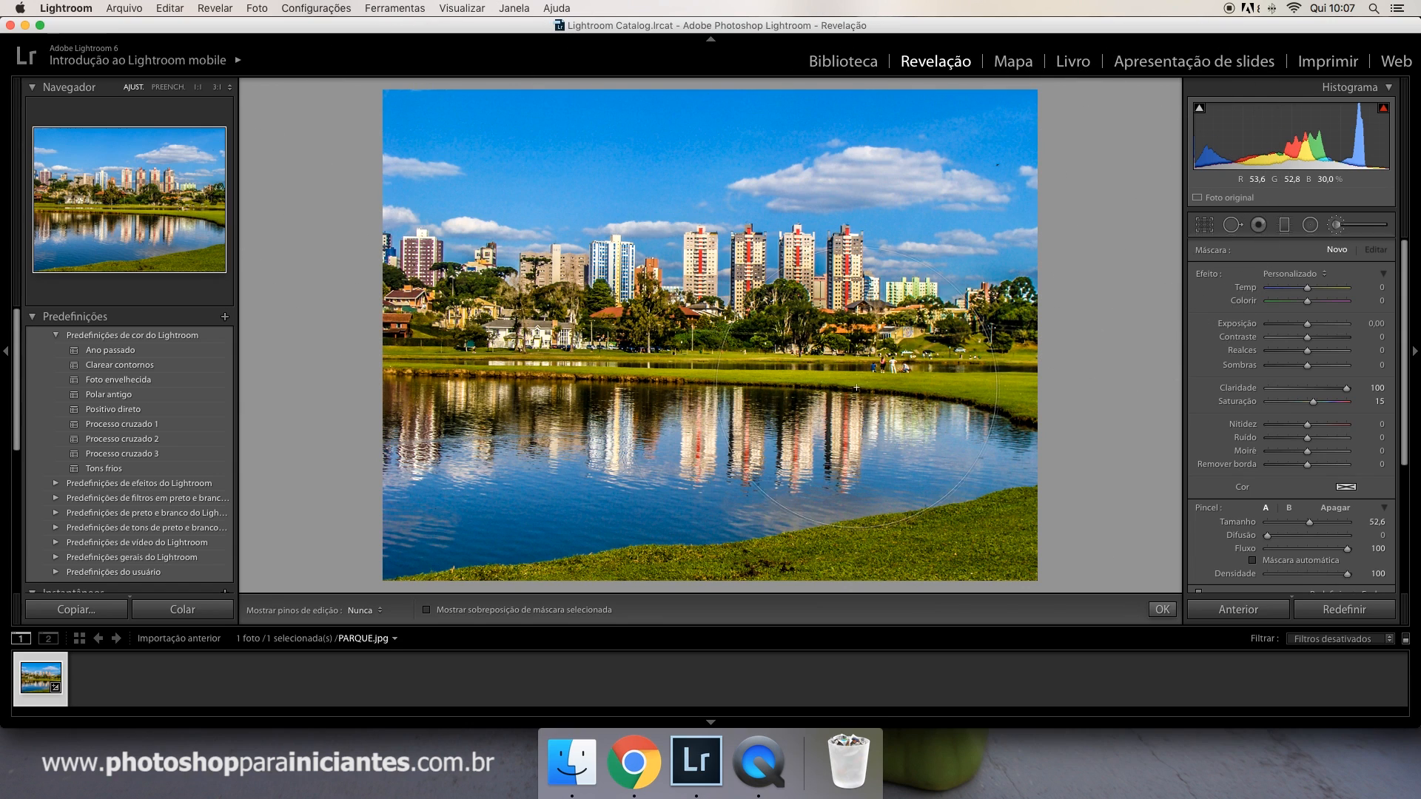
{"action": "key", "text": "h"}
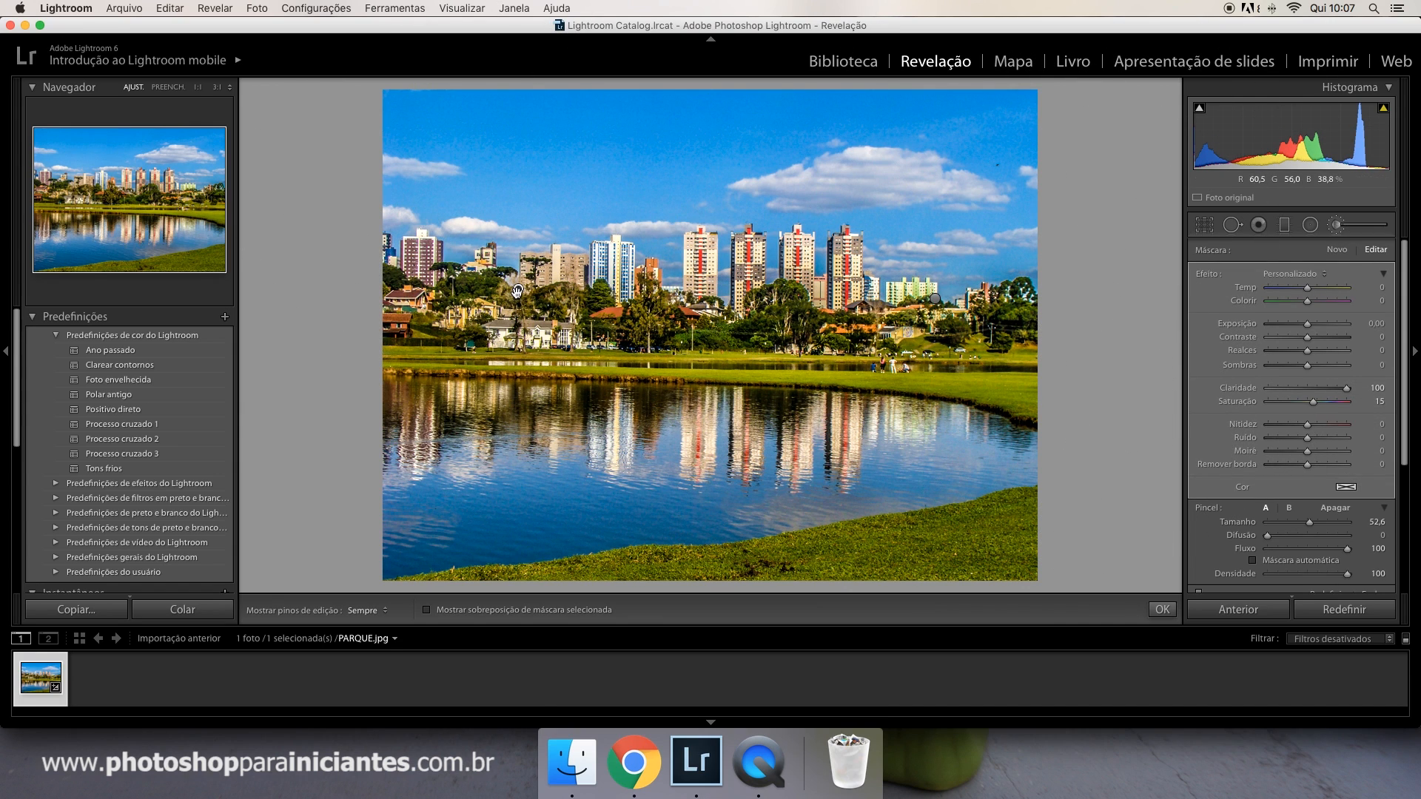
{"action": "right_click", "coordinate": [518, 290]}
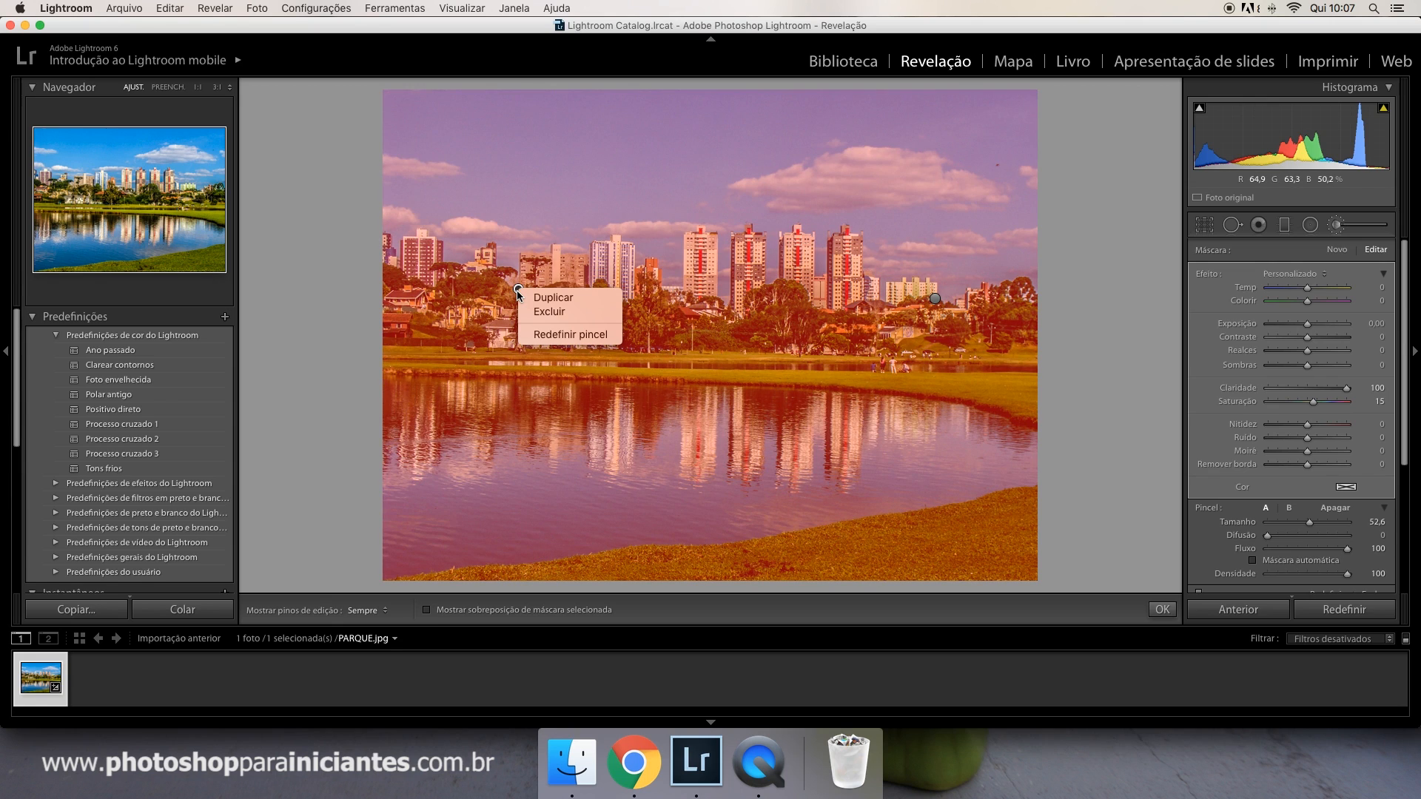
{"action": "left_click", "coordinate": [522, 296]}
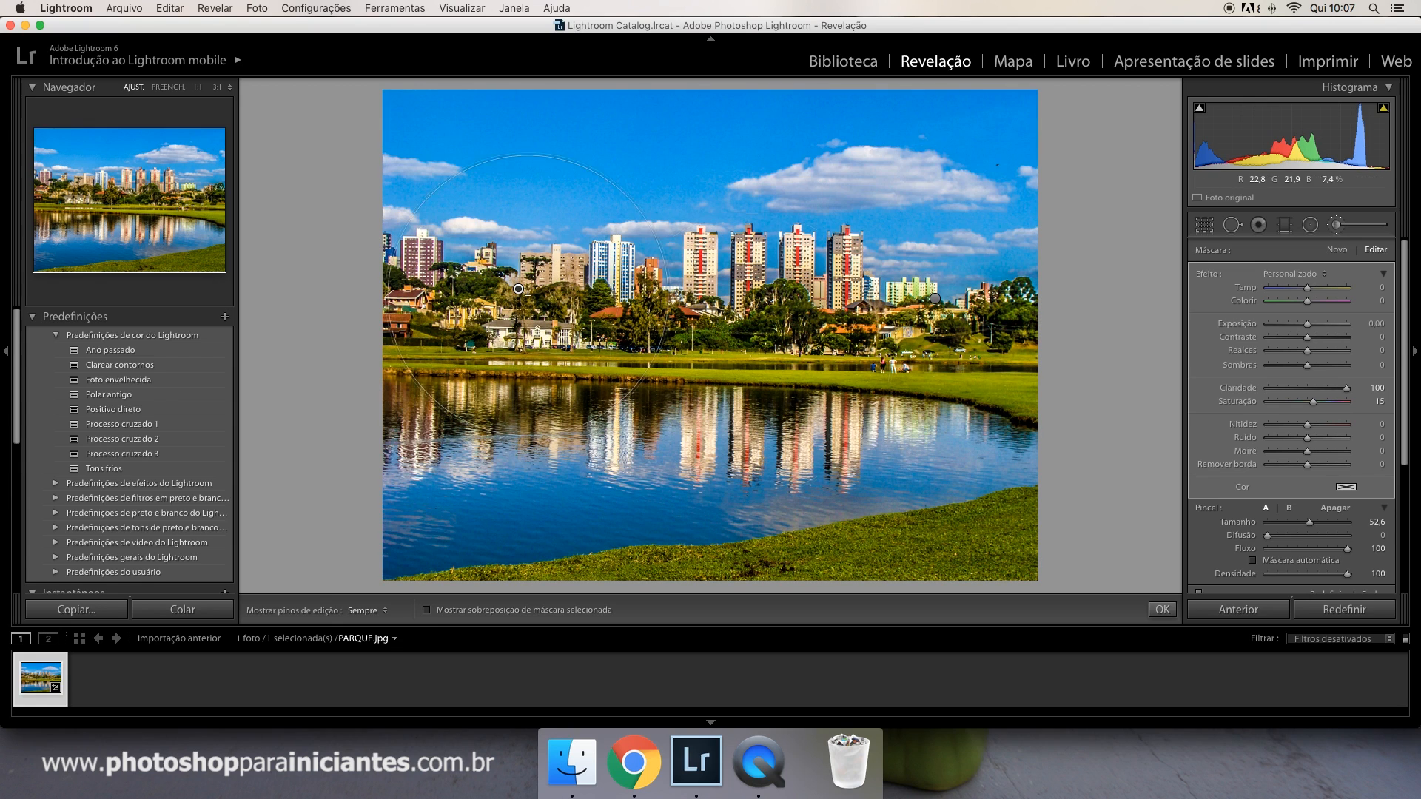
Step: Enable profile corrections and chromatic aberration removal in the basic lens corrections
{"action": "scroll", "coordinate": [1376, 293], "scroll_direction": "down", "scroll_amount": 2}
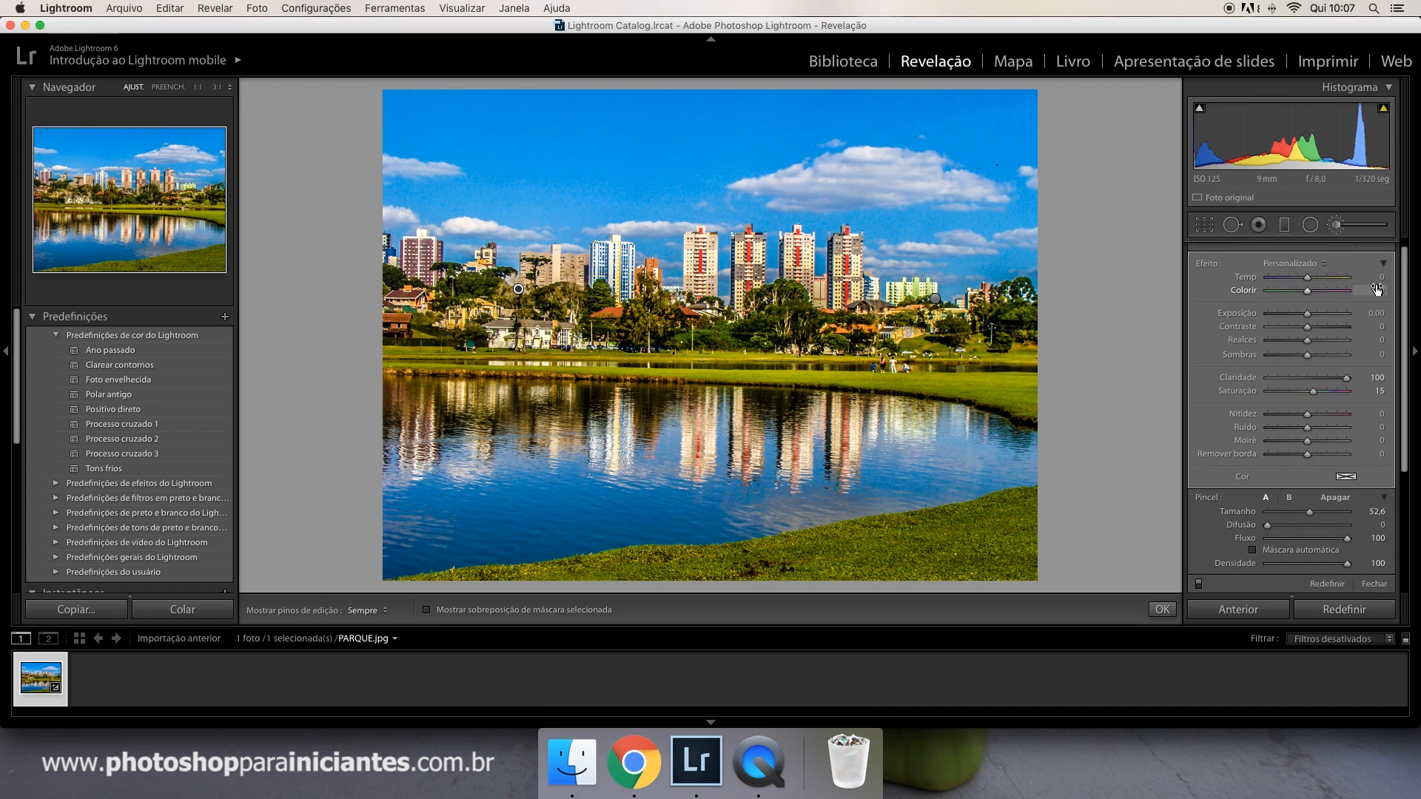
{"action": "scroll", "coordinate": [1377, 294], "scroll_direction": "down", "scroll_amount": 2}
{"action": "scroll", "coordinate": [1377, 303], "scroll_direction": "down", "scroll_amount": 2}
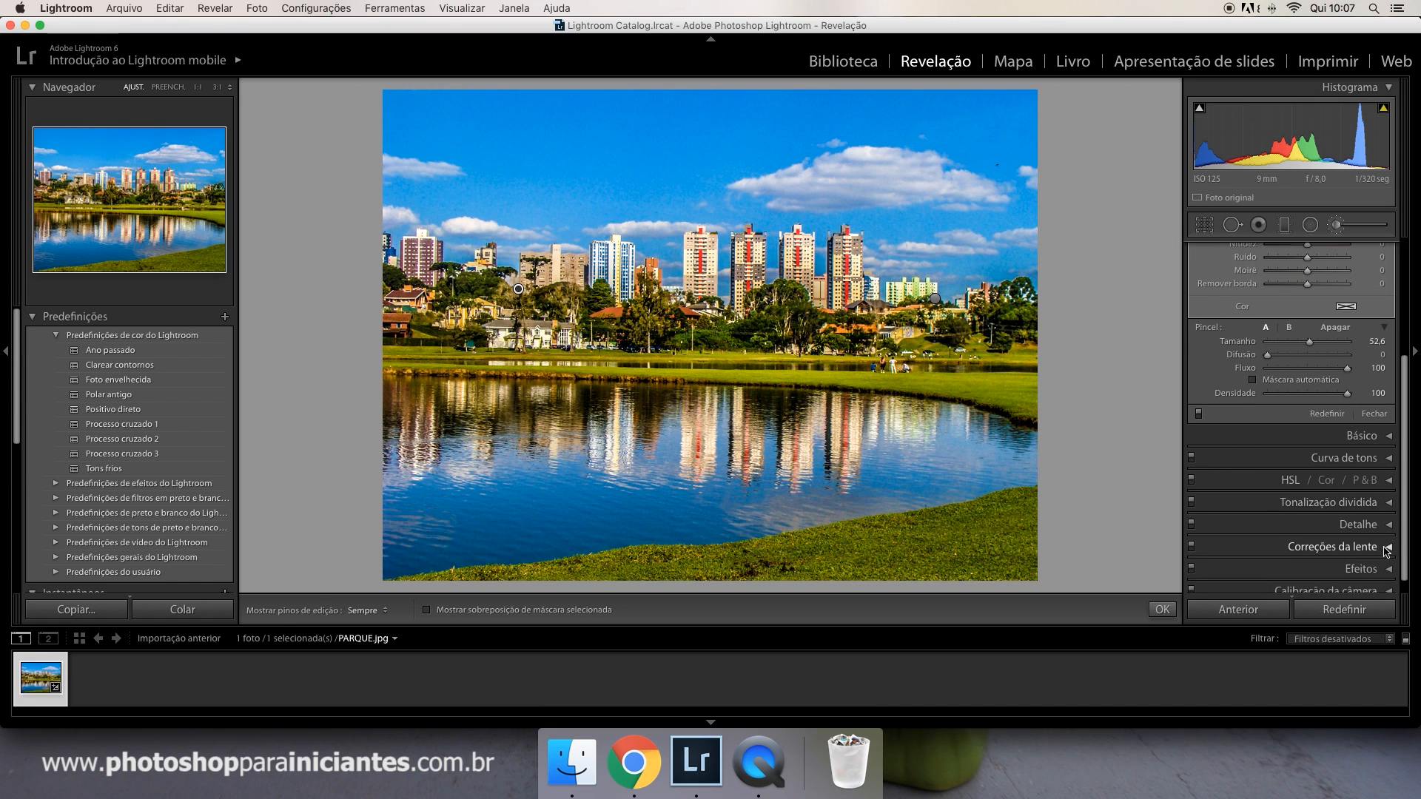
{"action": "left_click", "coordinate": [1386, 549]}
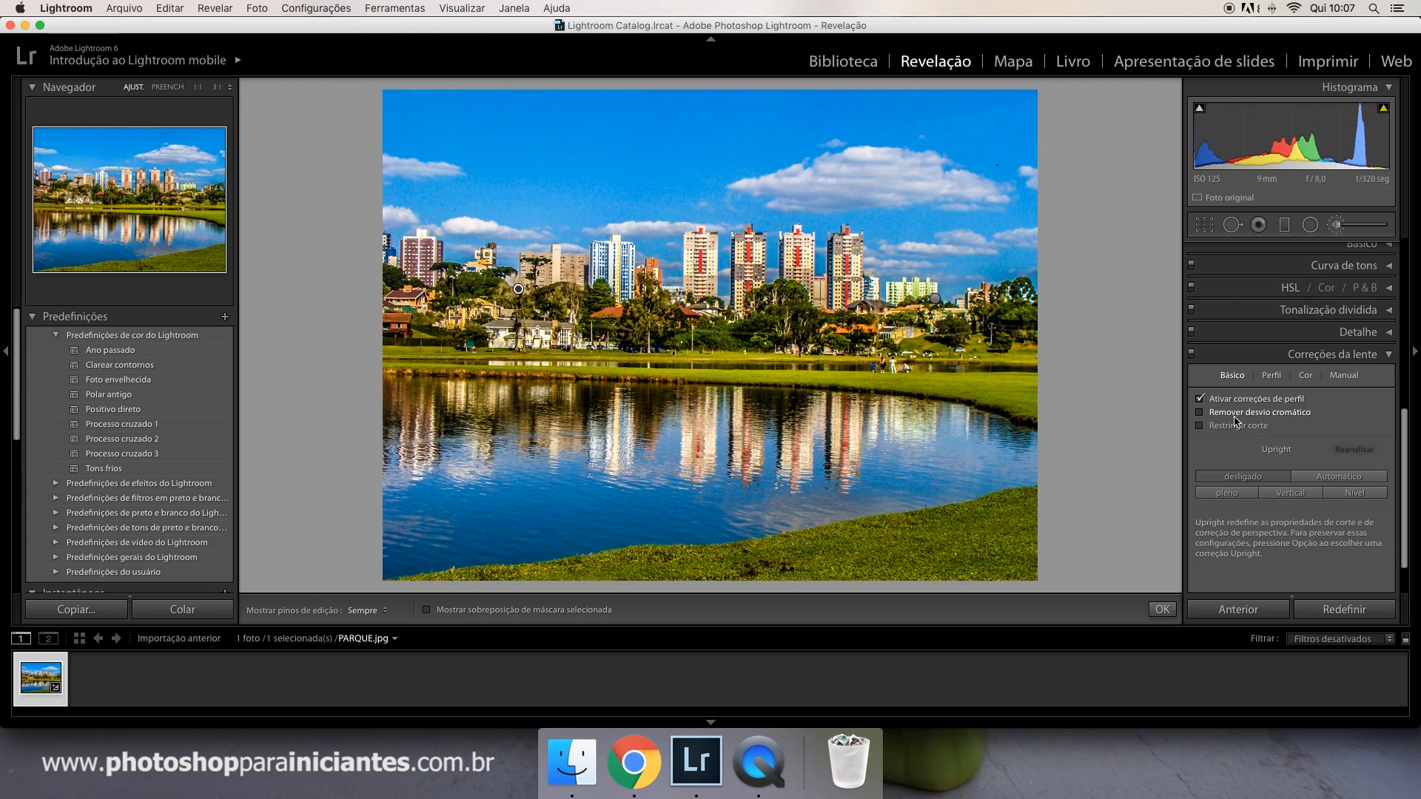
Step: Add a post-crop vignette with an Intensidade of -9 in the Destacar prioridade style
{"action": "scroll", "coordinate": [1306, 481], "scroll_direction": "down", "scroll_amount": 3}
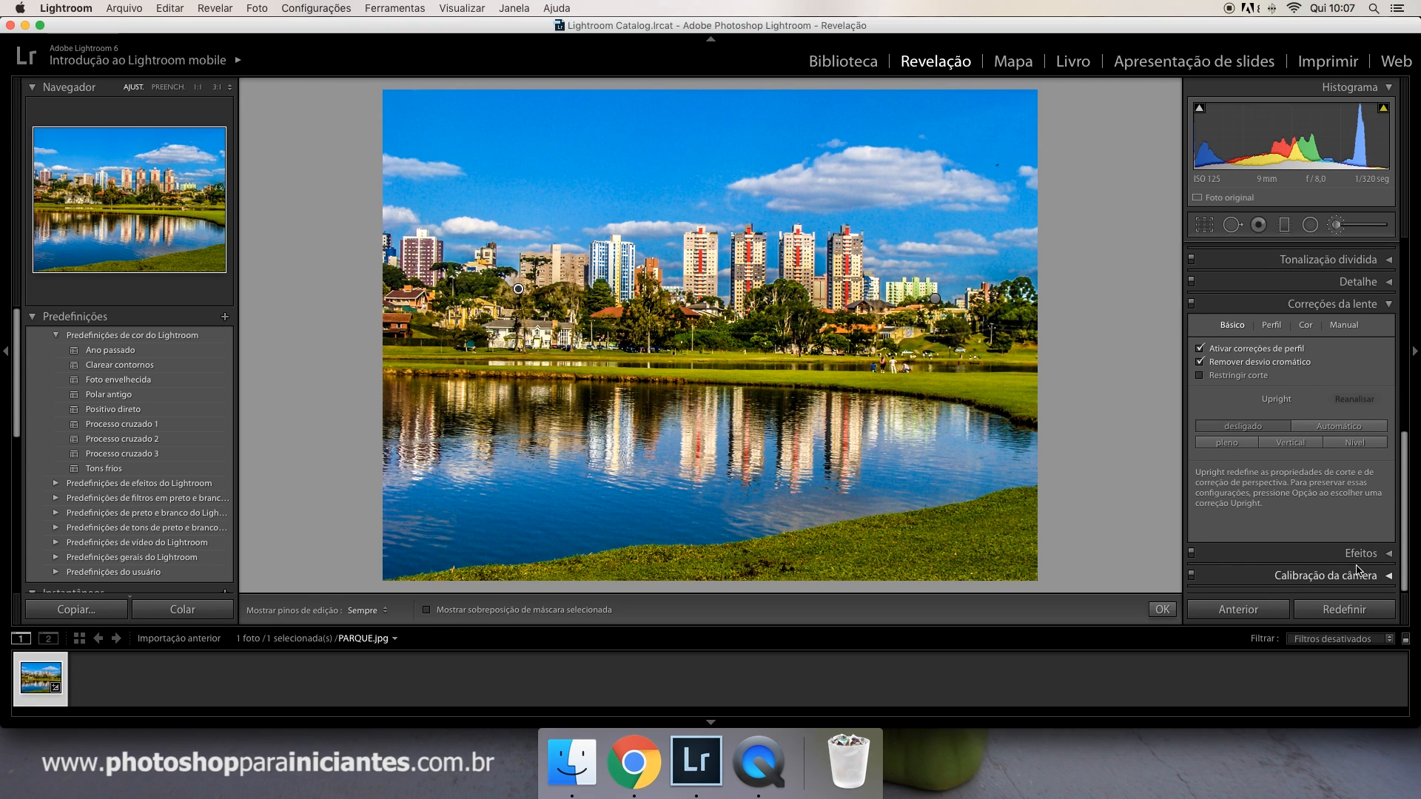
{"action": "left_click", "coordinate": [1381, 555]}
{"action": "scroll", "coordinate": [1307, 459], "scroll_direction": "down", "scroll_amount": 3}
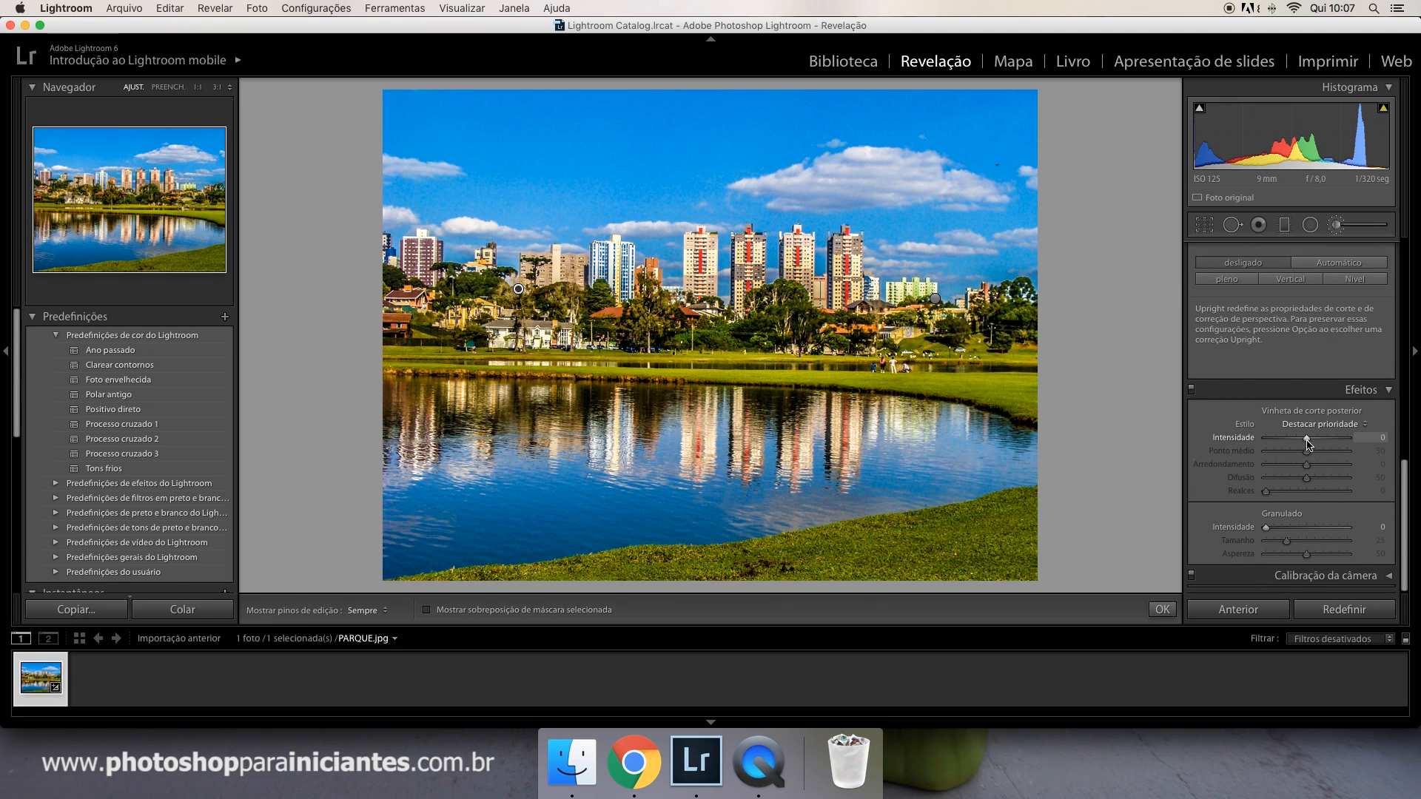
{"action": "left_click_drag", "start_coordinate": [1308, 442], "coordinate": [1304, 443]}
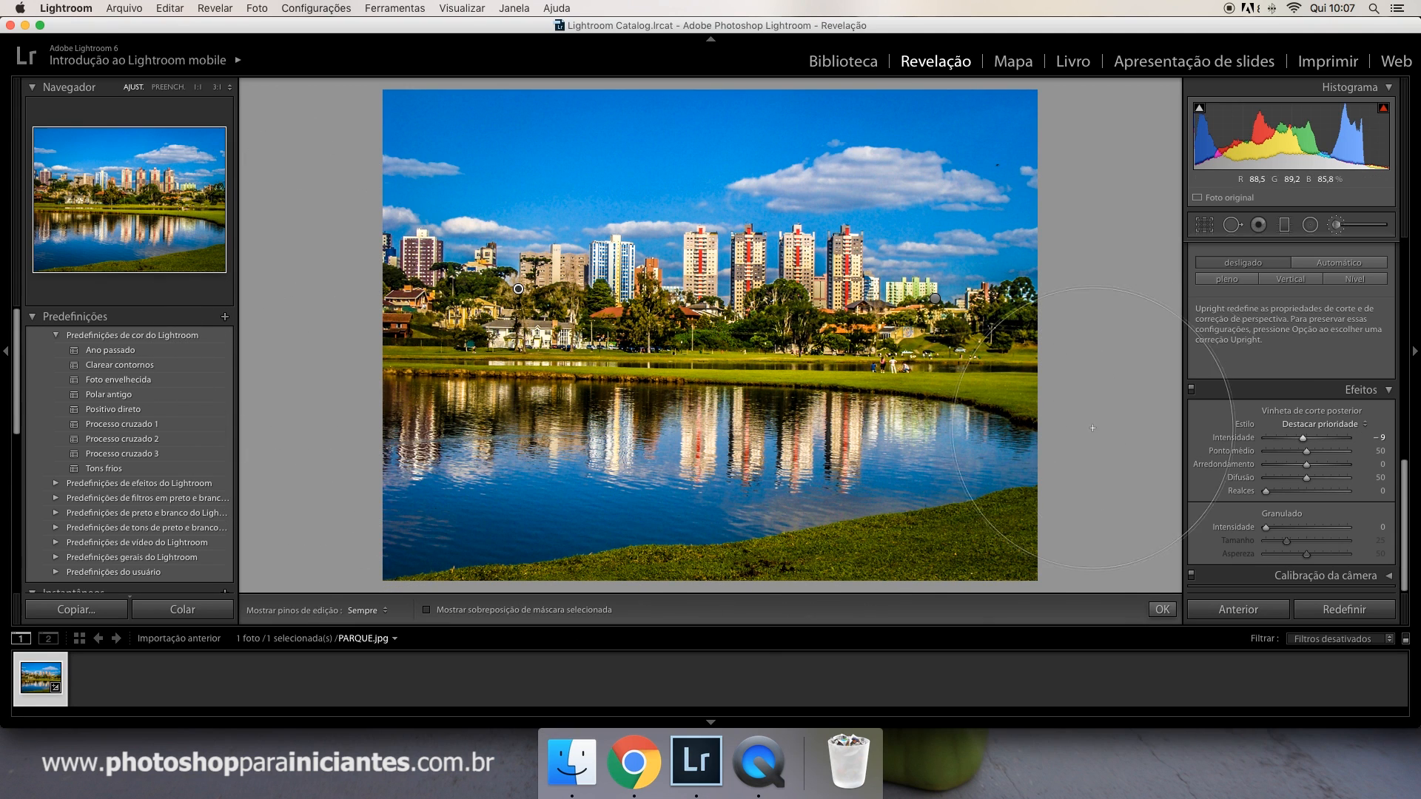
{"action": "mouse_move", "coordinate": [1302, 441]}
{"action": "left_mouse_down"}
{"action": "mouse_move", "coordinate": [1332, 442]}
{"action": "mouse_move", "coordinate": [1278, 441]}
{"action": "mouse_move", "coordinate": [1301, 443]}
{"action": "left_mouse_up"}
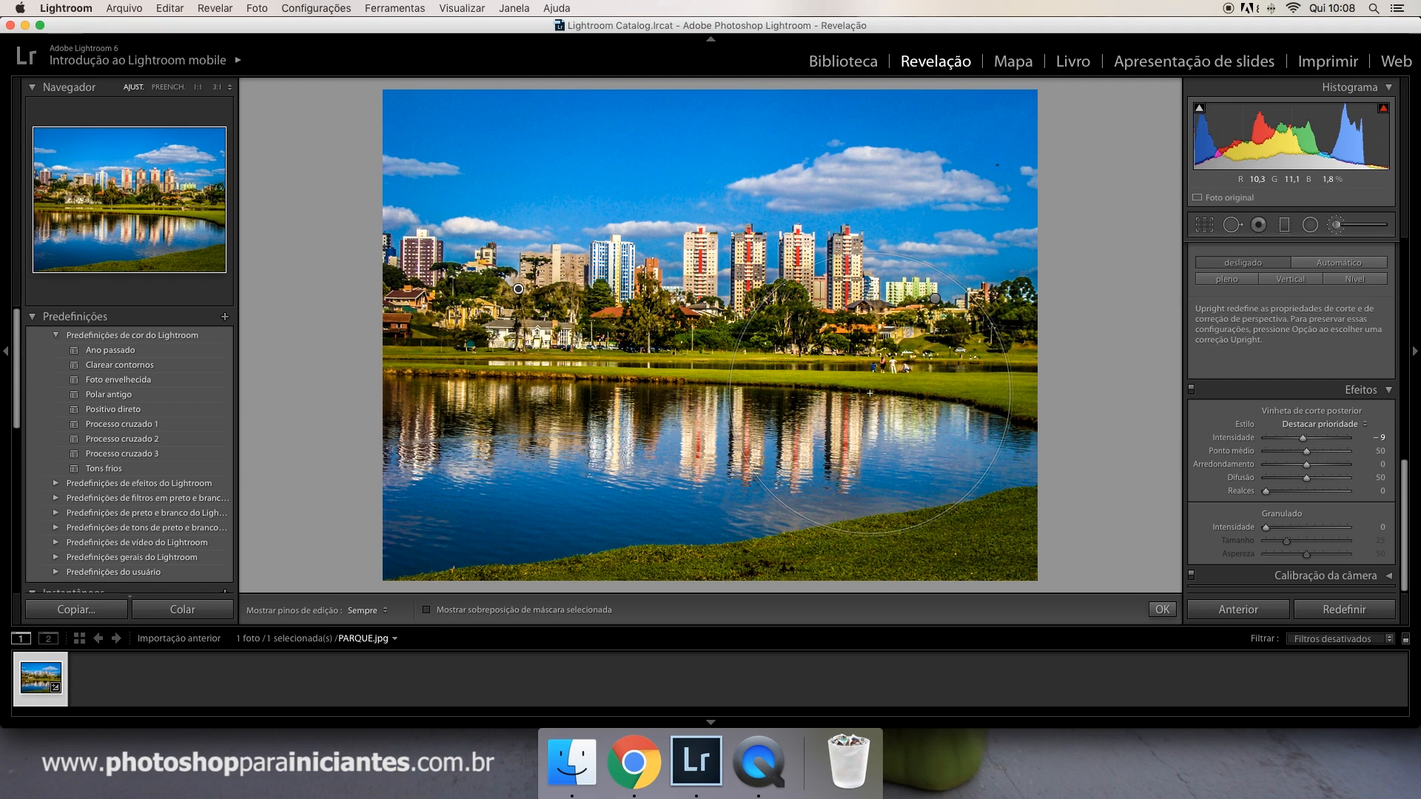
Step: Compare the original photo with the final edit, first side by side and then as a split image
{"action": "key", "text": "y"}
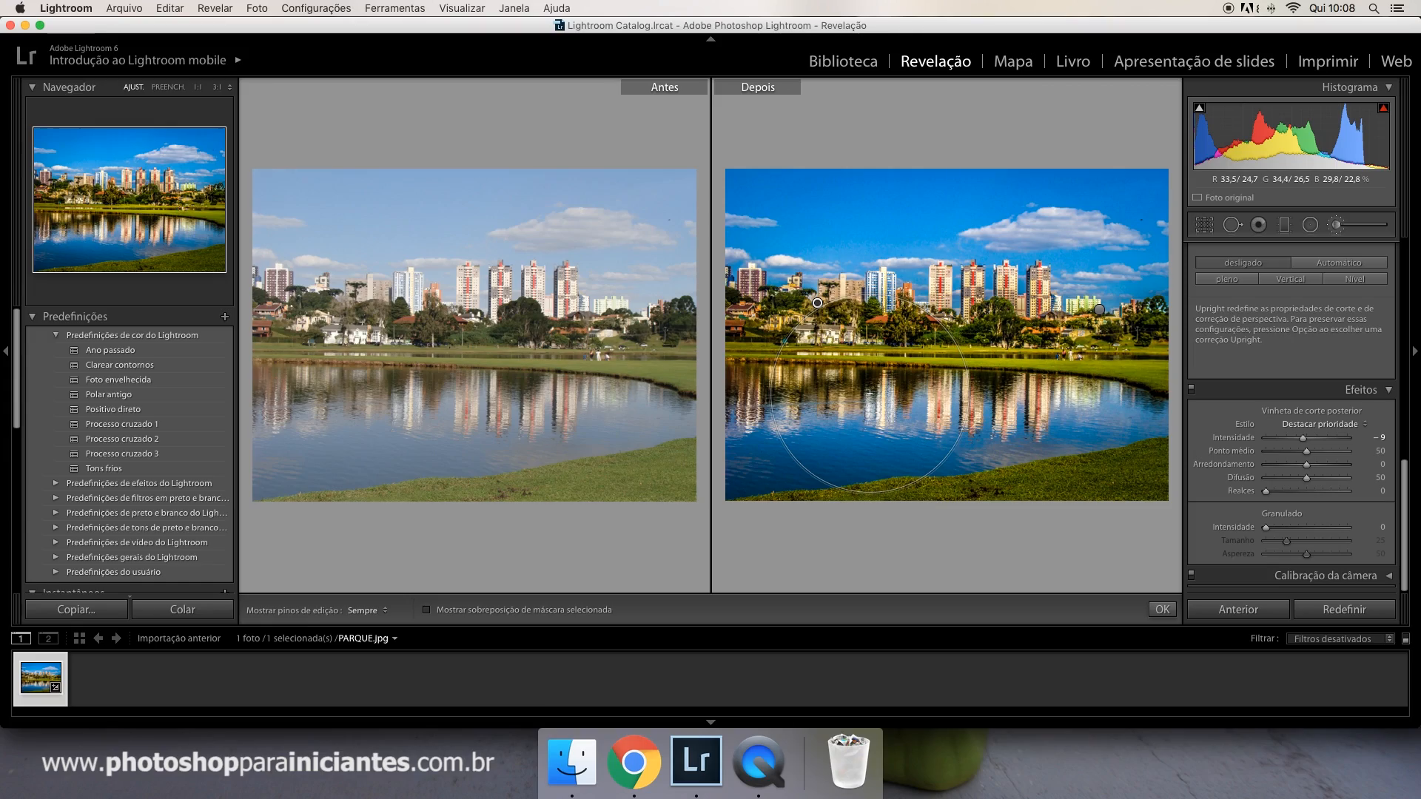
{"action": "key", "text": "shift+y"}
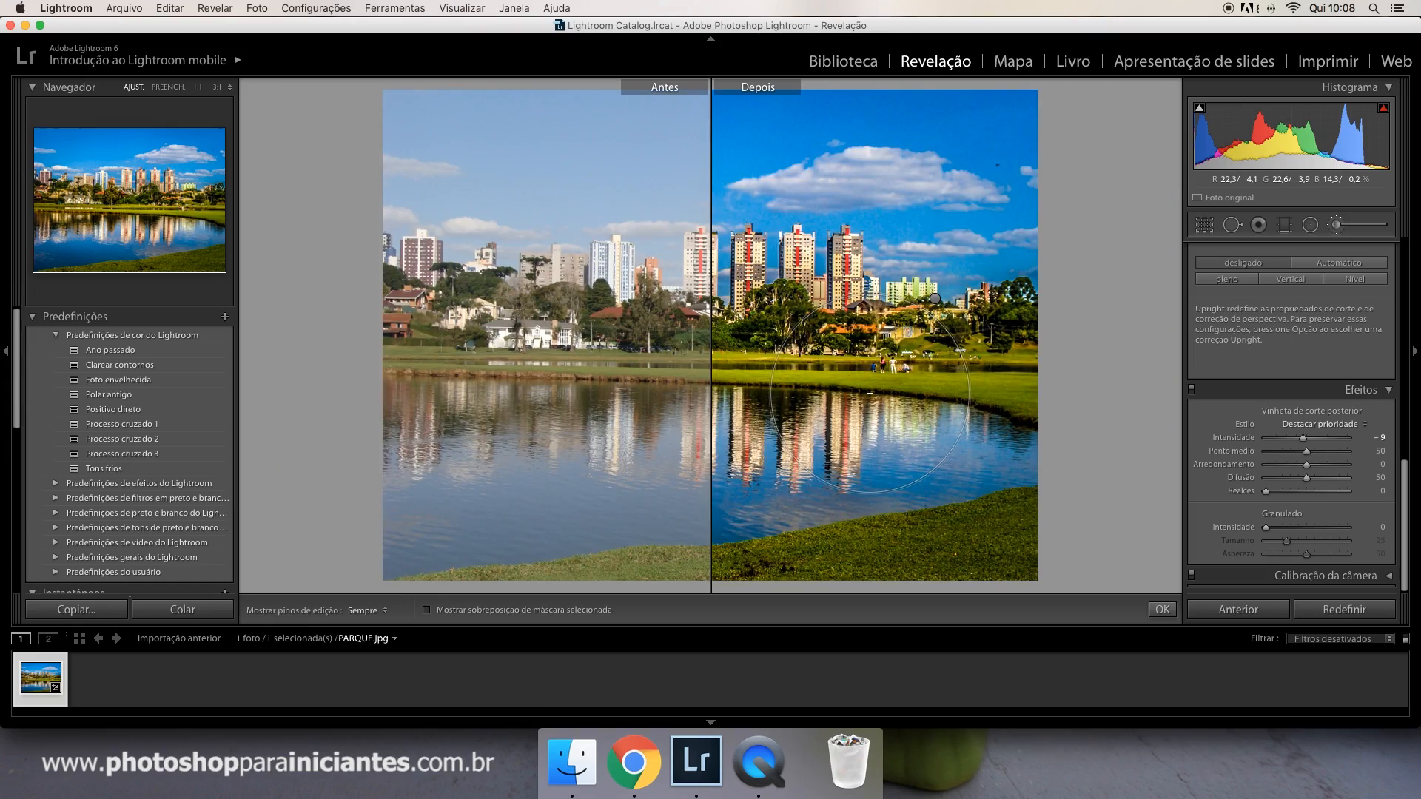